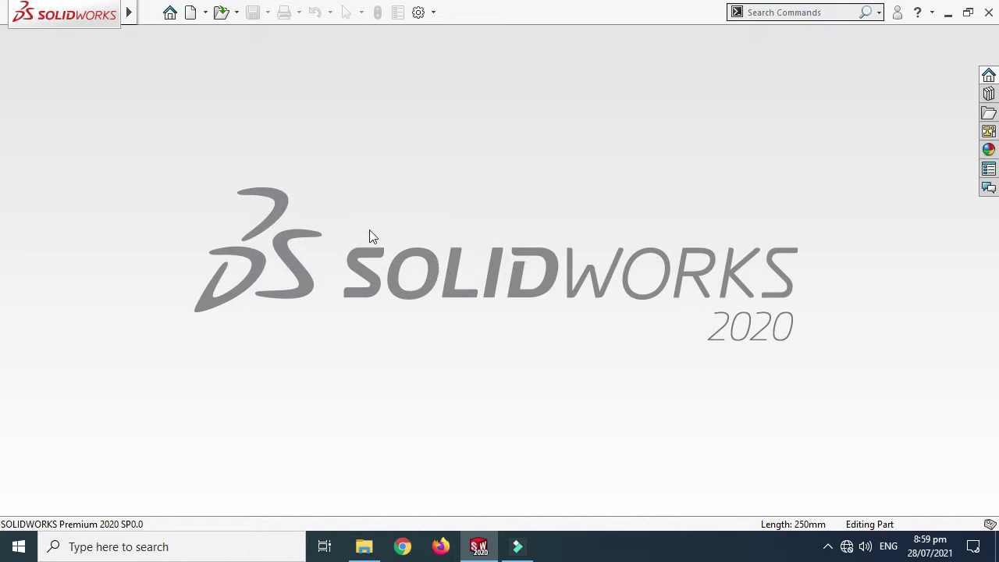
# Create a new Part document
pyautogui.click(207, 13)
pyautogui.click(214, 29)
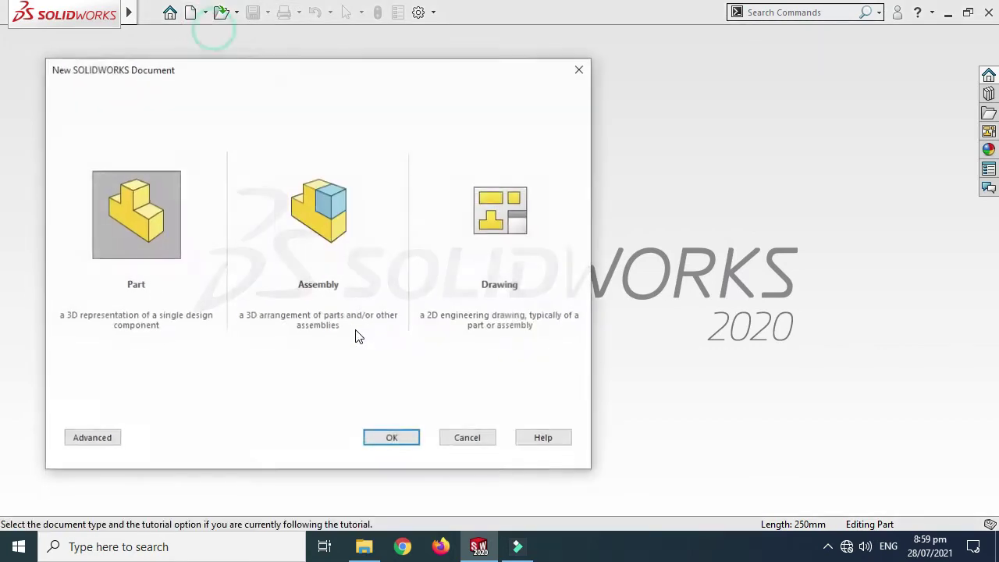
pyautogui.click(375, 439)
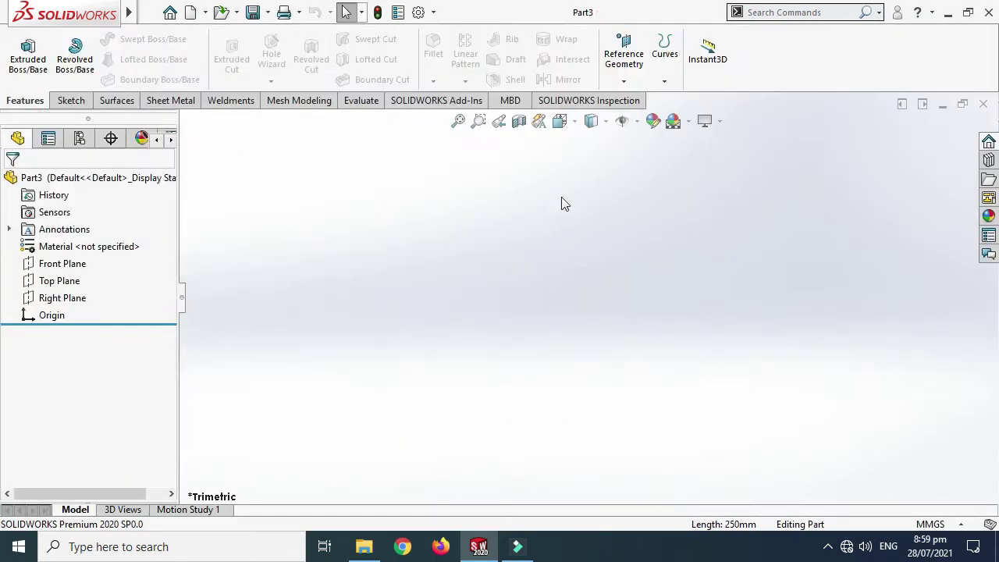
# Apply the Plain White scene and select the Front Plane
pyautogui.click(689, 121)
pyautogui.click(724, 44)
pyautogui.press('space')
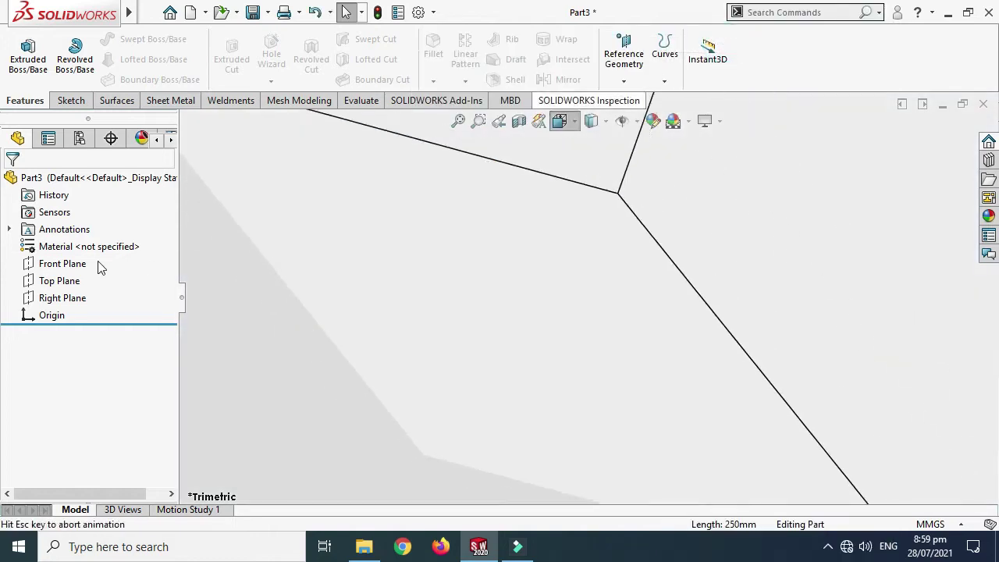
pyautogui.click(335, 173)
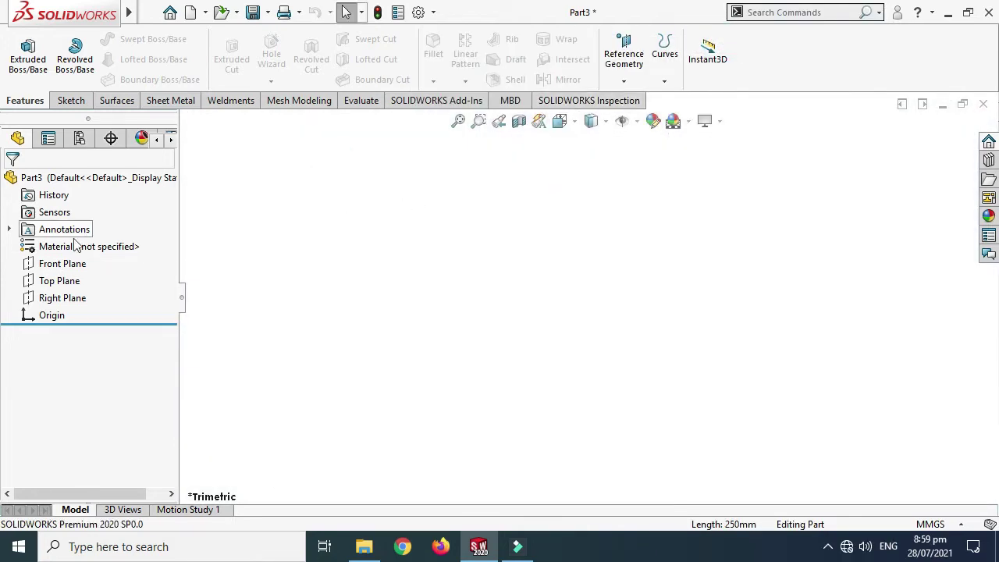
pyautogui.click(48, 265)
# Sketch a center rectangle on the Front Plane centred on the origin
pyautogui.click(67, 246)
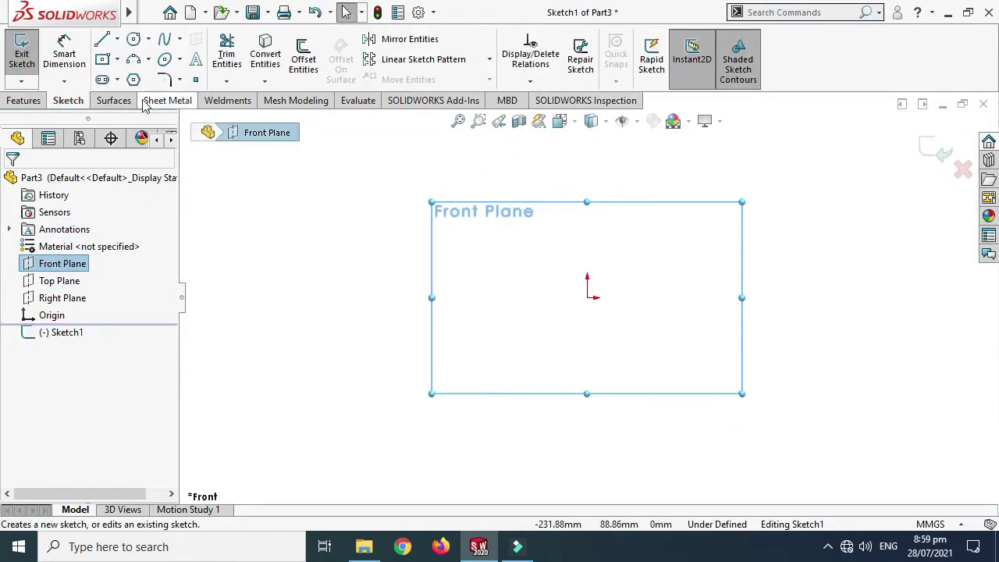
pyautogui.click(112, 61)
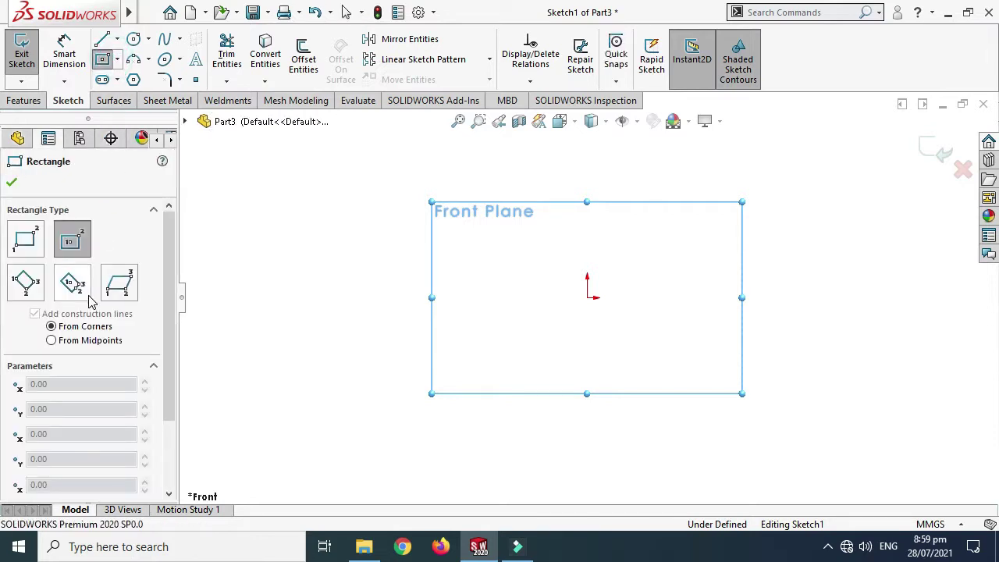
pyautogui.click(587, 297)
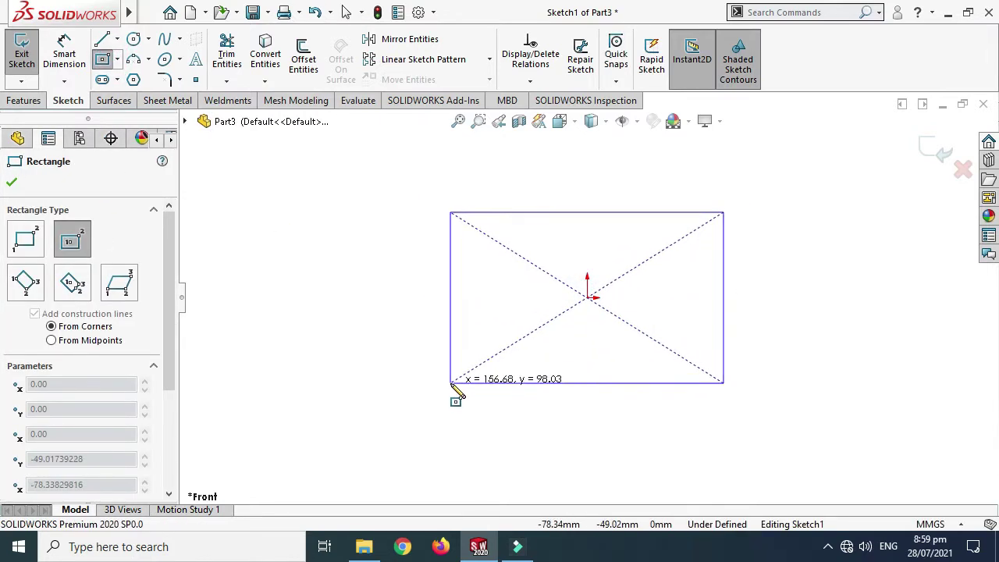
pyautogui.click(451, 383)
pyautogui.press('Escape')
# Dimension the rectangle 150 mm tall and 250 mm wide
pyautogui.click(64, 54)
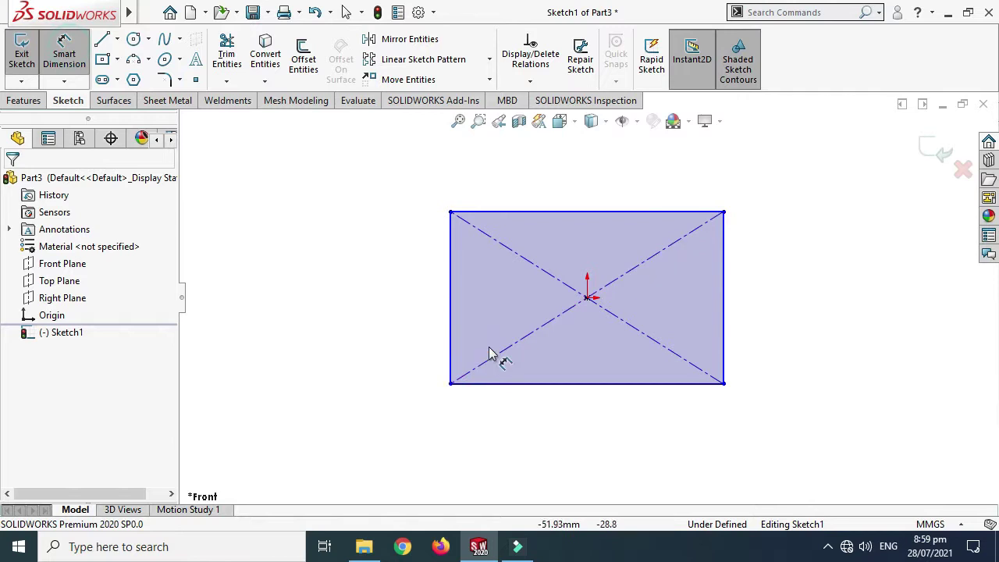
pyautogui.click(451, 327)
pyautogui.click(326, 336)
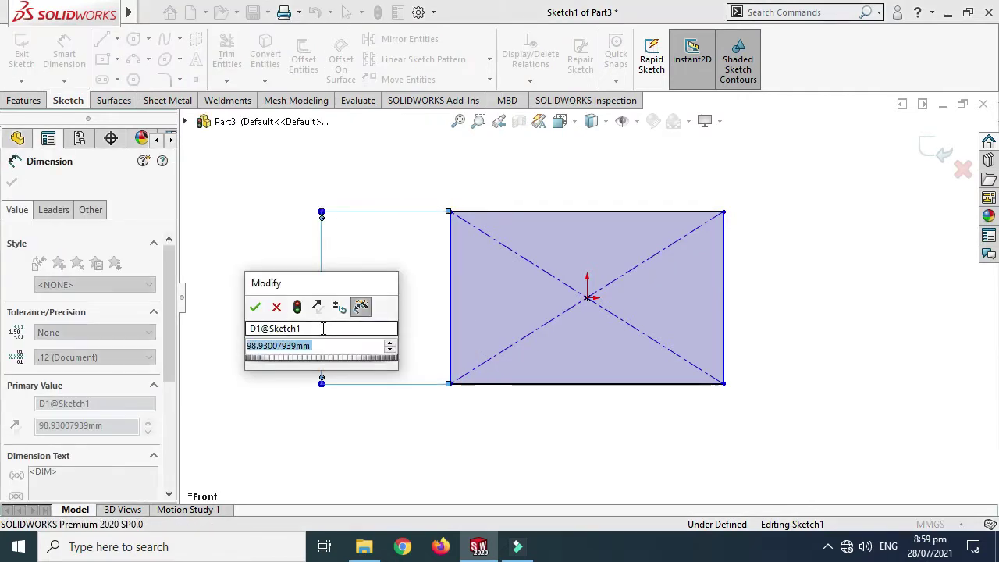
pyautogui.write('150')
pyautogui.press('Return')
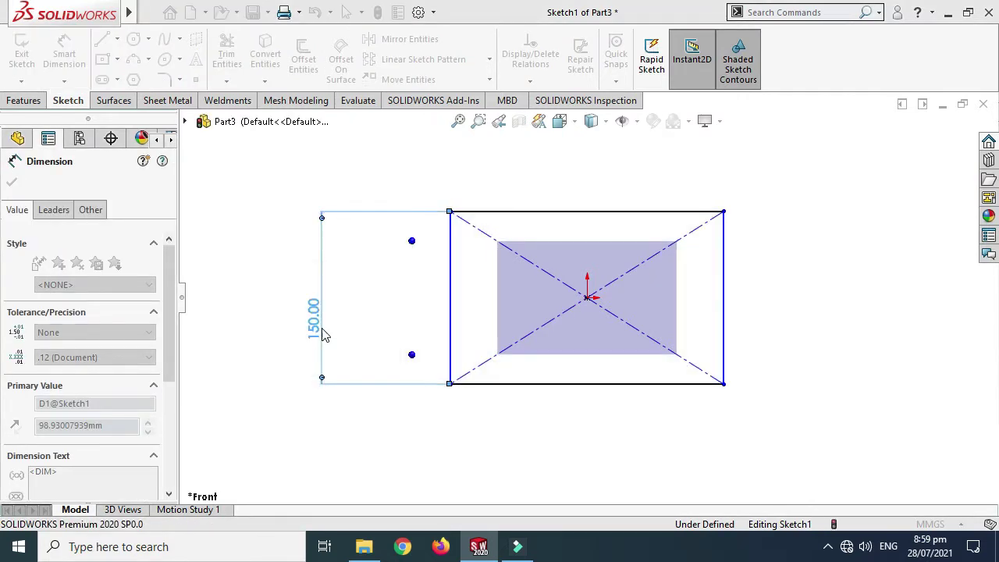
pyautogui.click(512, 384)
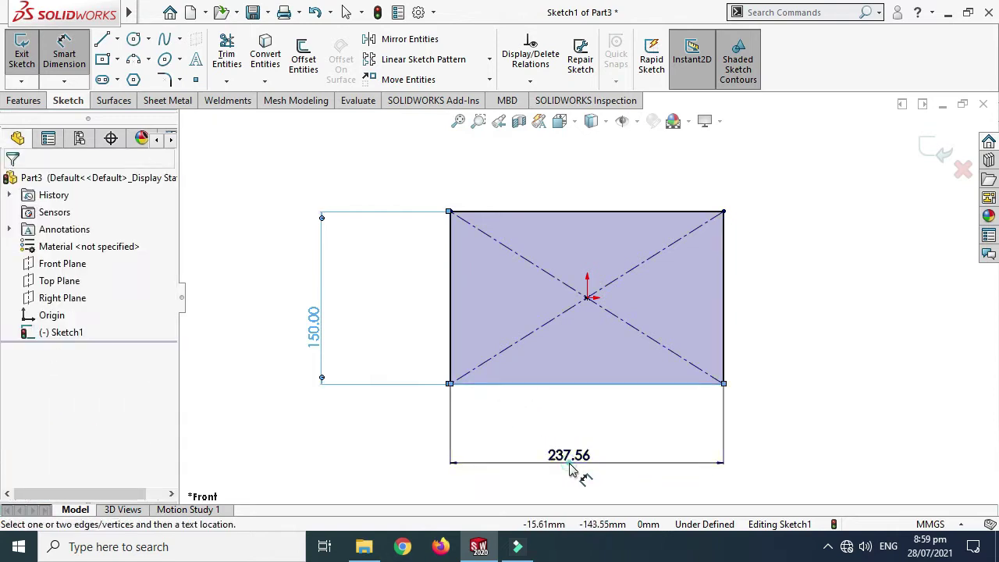
pyautogui.click(569, 465)
pyautogui.write('250')
pyautogui.press('Return')
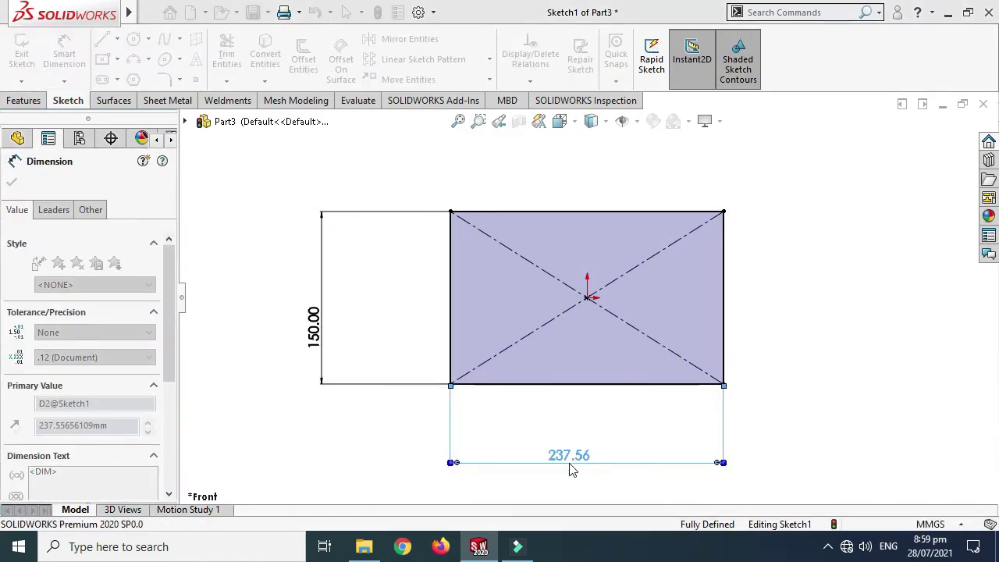
# Check the document's unit system in the status bar
pyautogui.click(905, 526)
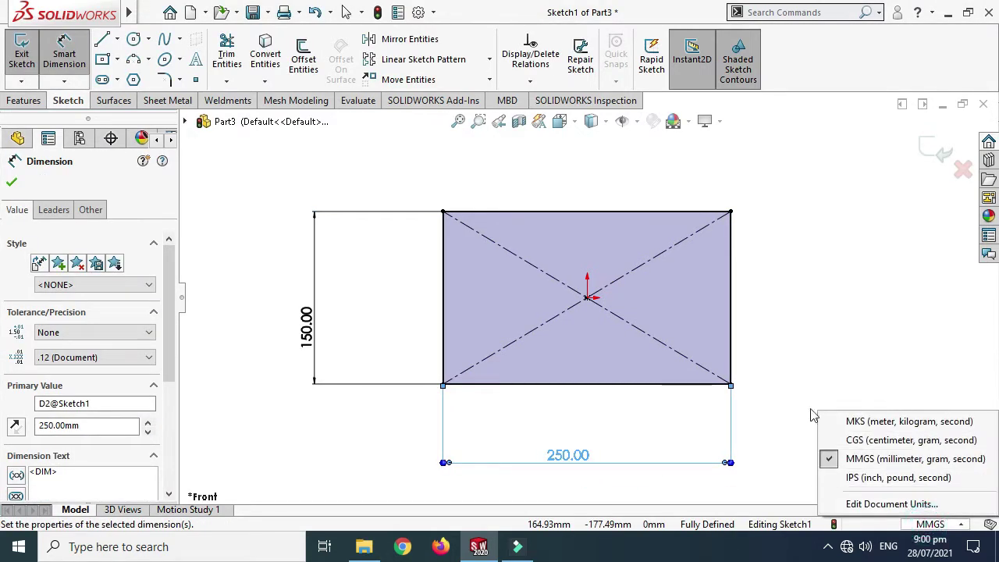
pyautogui.click(870, 352)
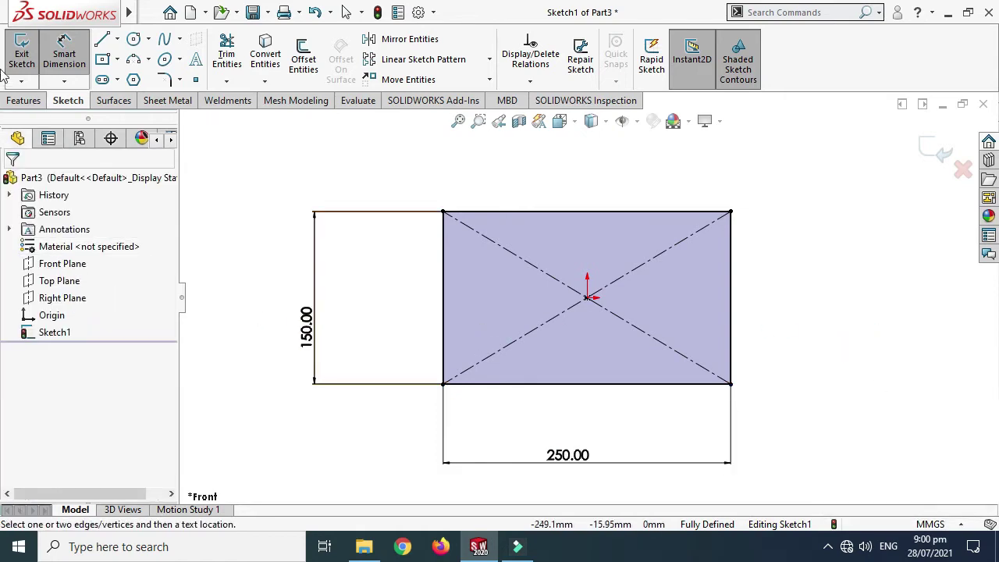
pyautogui.click(25, 100)
# Cancel the started extrusion and view the sketch from the Front
pyautogui.click(26, 71)
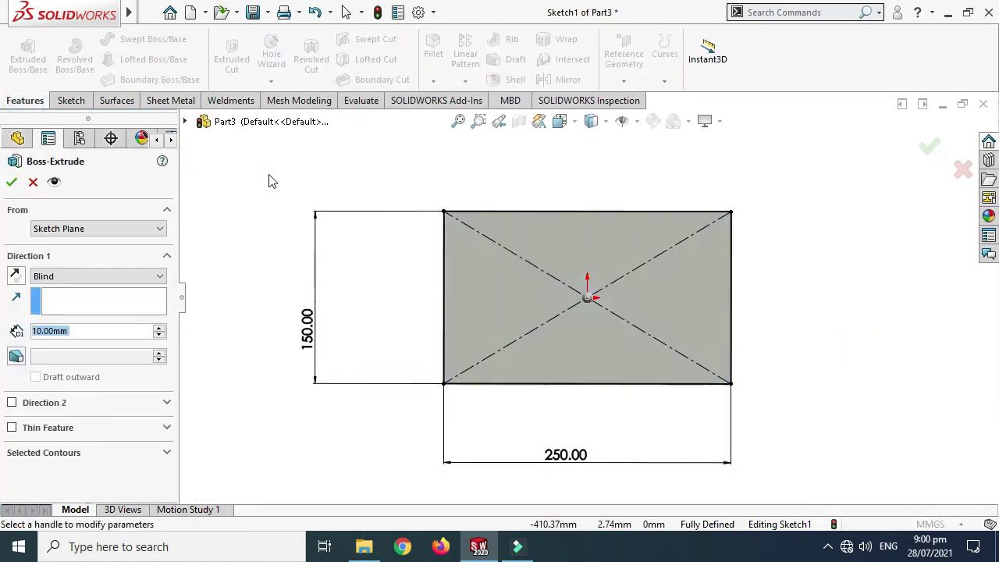
pyautogui.click(33, 182)
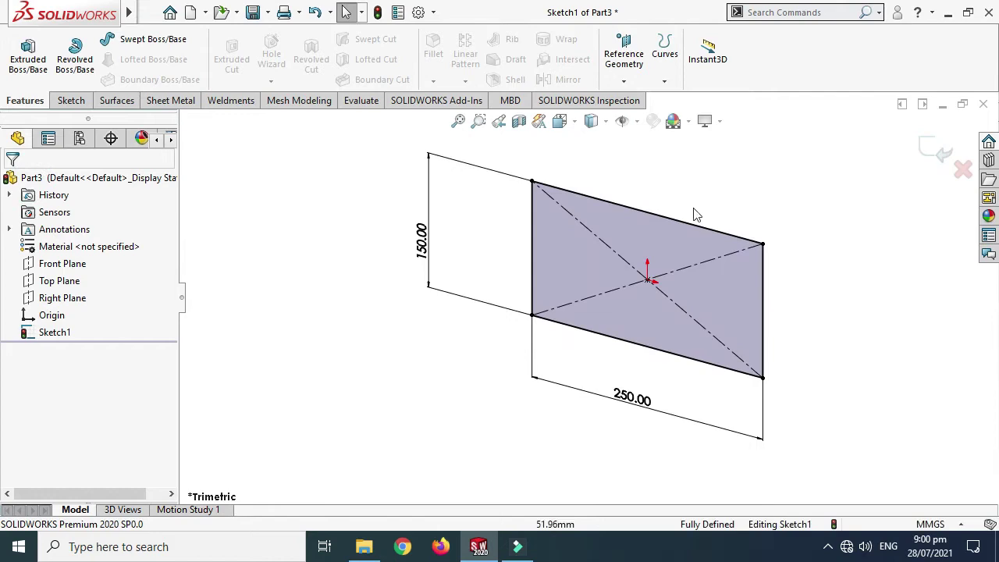
pyautogui.click(561, 122)
pyautogui.click(463, 361)
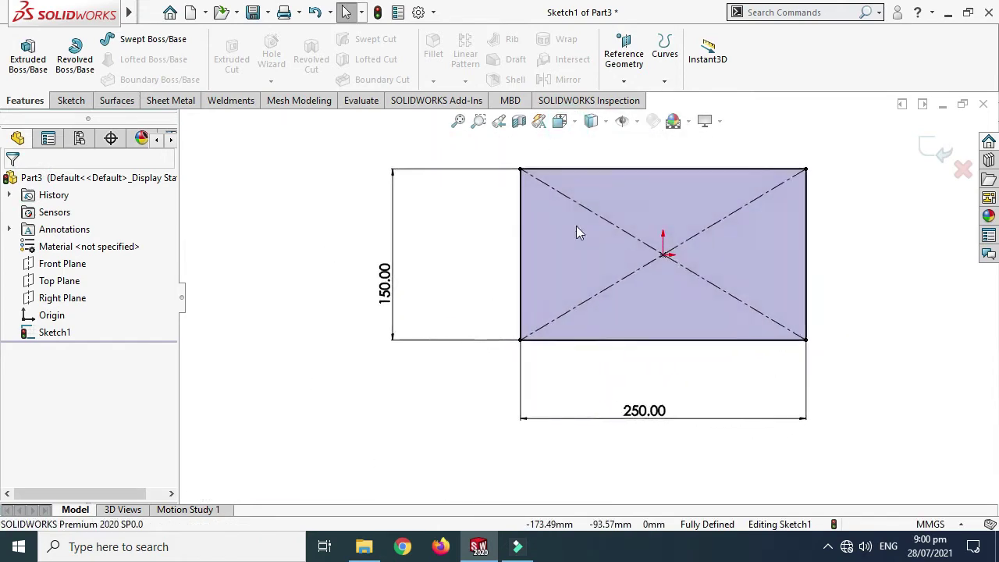
# Add 15 mm sketch fillets to all four rectangle corners
pyautogui.click(71, 100)
pyautogui.click(179, 80)
pyautogui.click(189, 96)
pyautogui.moveTo(346, 159)
pyautogui.mouseDown()
pyautogui.moveTo(626, 136)
pyautogui.moveTo(763, 169)
pyautogui.moveTo(857, 320)
pyautogui.moveTo(843, 375)
pyautogui.moveTo(752, 444)
pyautogui.moveTo(661, 464)
pyautogui.moveTo(511, 463)
pyautogui.moveTo(367, 430)
pyautogui.mouseUp()
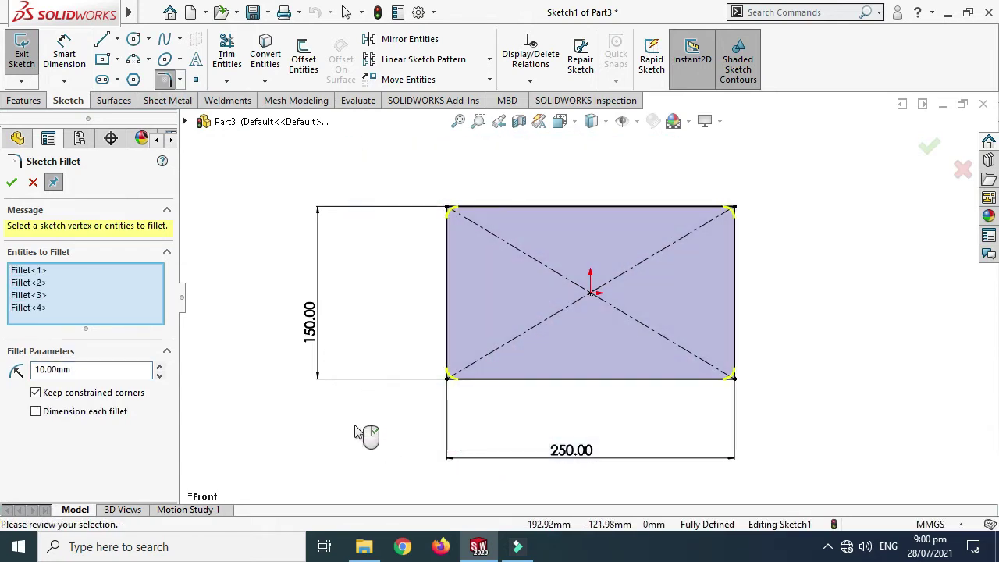
pyautogui.doubleClick(120, 370)
pyautogui.write('15')
pyautogui.press('Return')
pyautogui.click(11, 184)
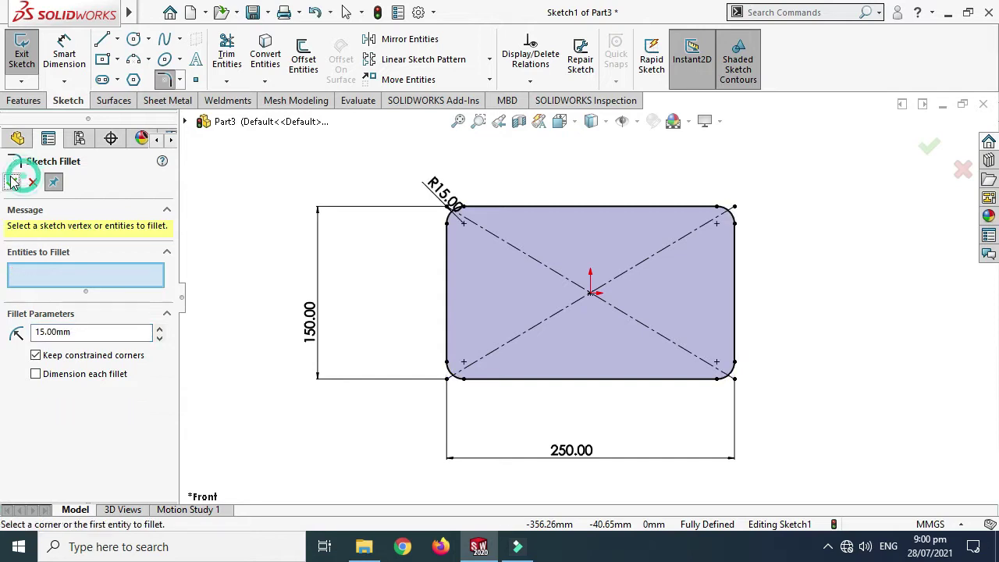
pyautogui.click(8, 105)
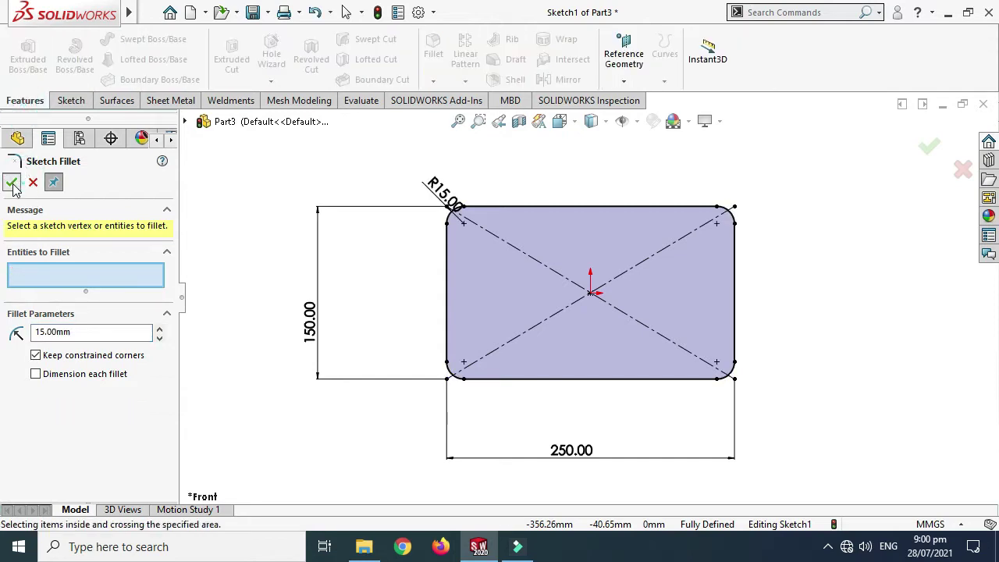
pyautogui.click(10, 182)
# Extrude the rounded profile 100 mm using Mid Plane
pyautogui.click(29, 53)
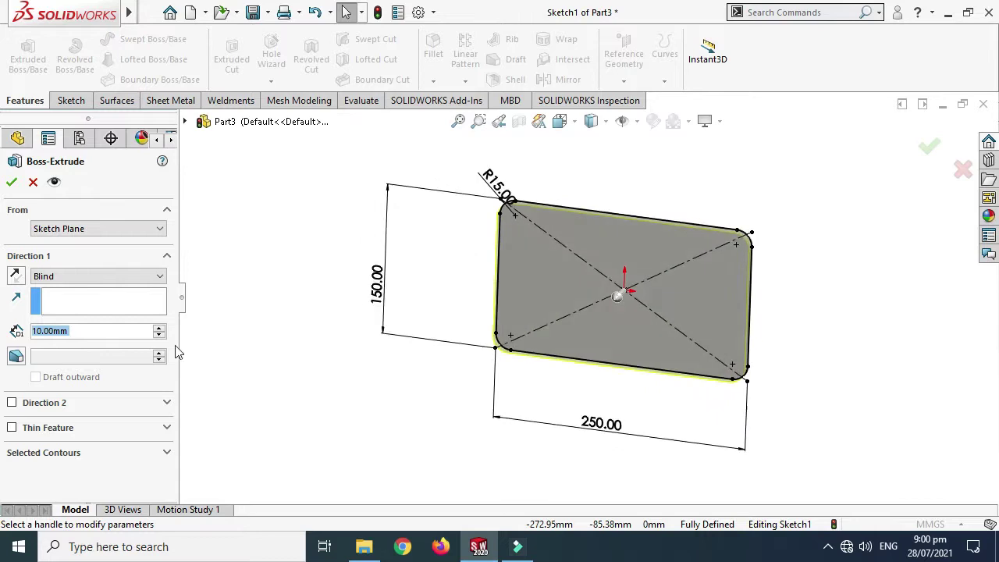
pyautogui.write('100')
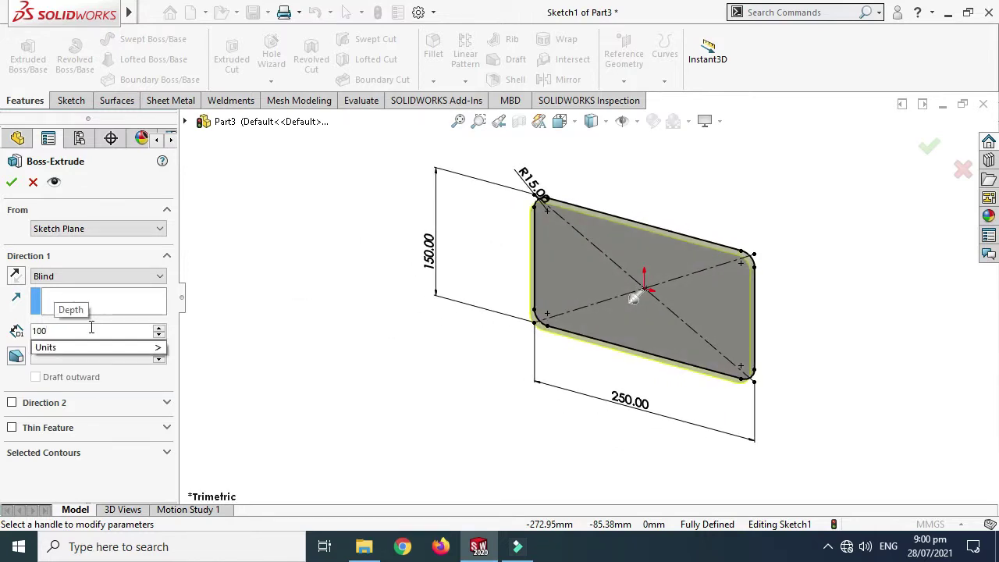
pyautogui.press('Return')
pyautogui.click(83, 276)
pyautogui.click(12, 182)
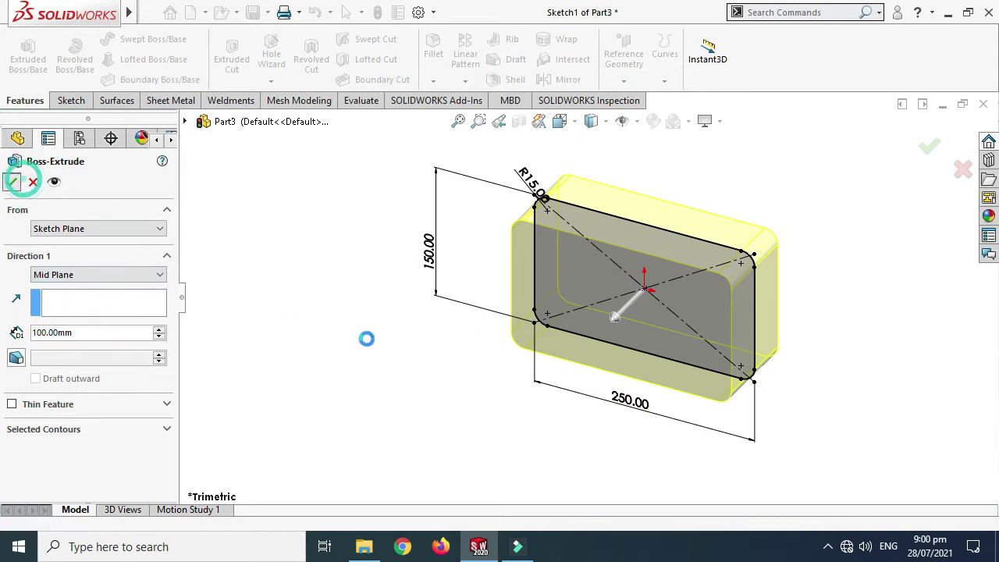
pyautogui.click(293, 314)
# Rotate the view to see the solid block from another angle
pyautogui.rightClick(327, 224)
pyautogui.click(445, 286)
pyautogui.moveTo(758, 148); pyautogui.dragTo(671, 238)
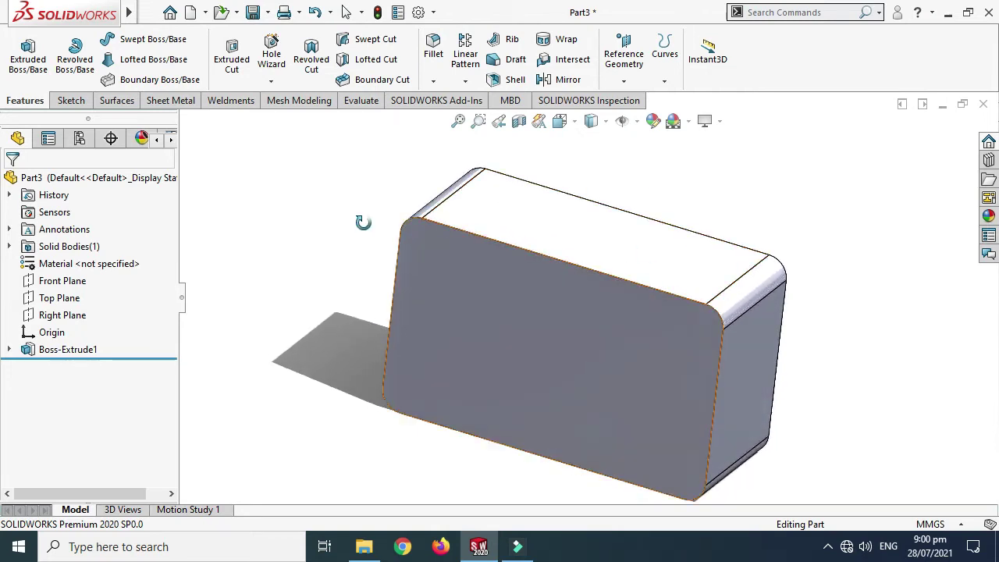
pyautogui.click(360, 101)
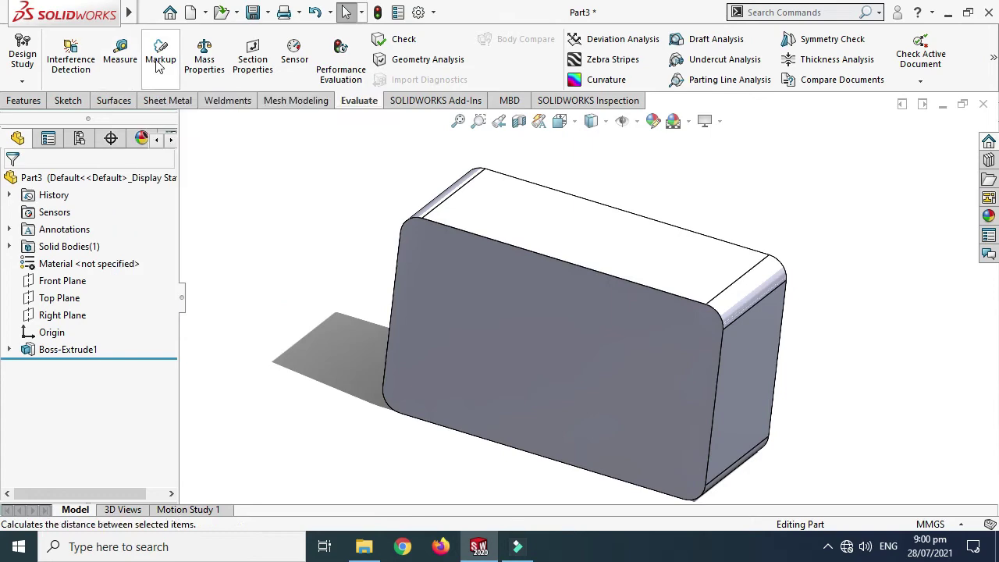
# Open Mass Properties, note the 3730.69 g mass, and close the report
pyautogui.click(204, 64)
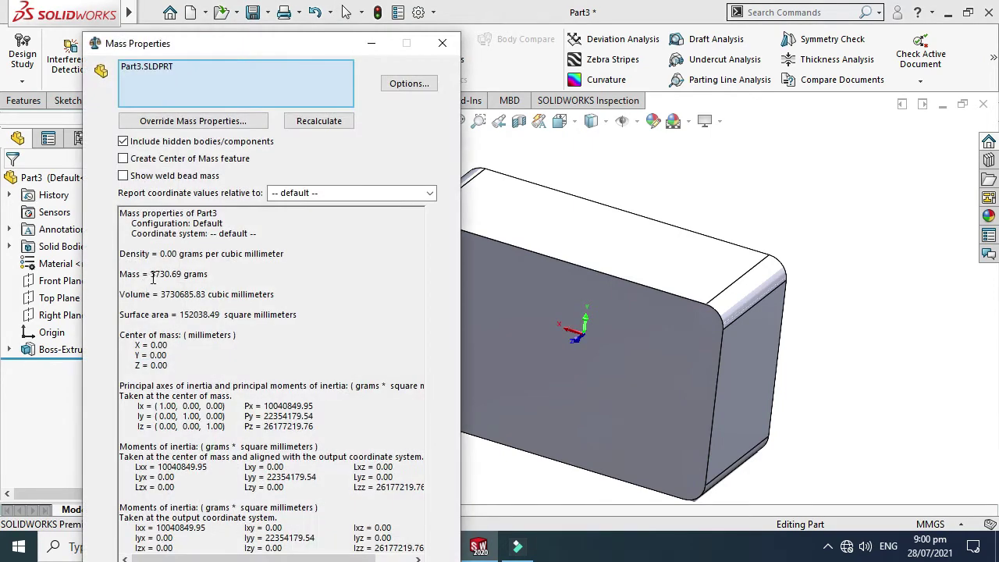
pyautogui.moveTo(151, 274); pyautogui.dragTo(209, 274)
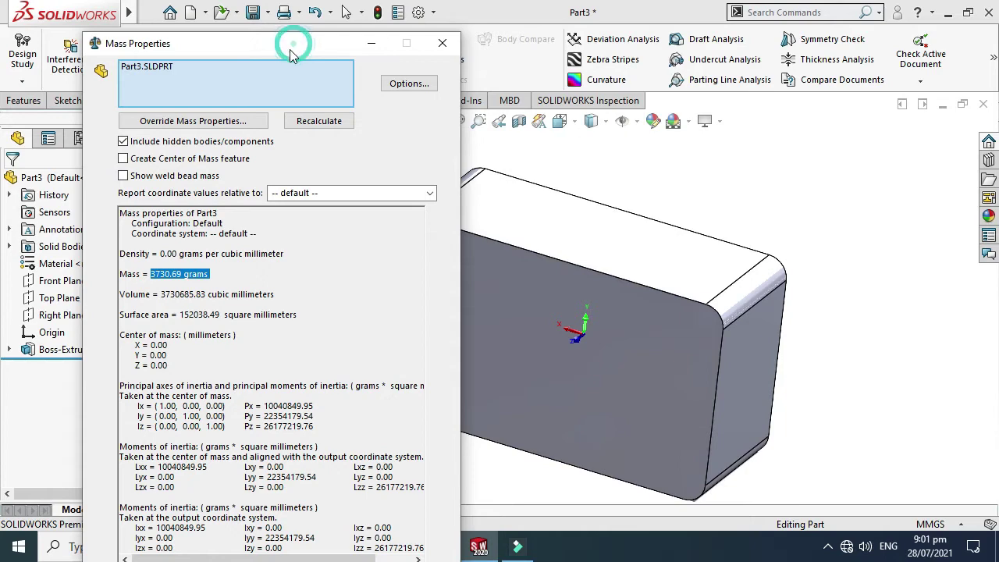
pyautogui.moveTo(289, 49); pyautogui.dragTo(276, 92)
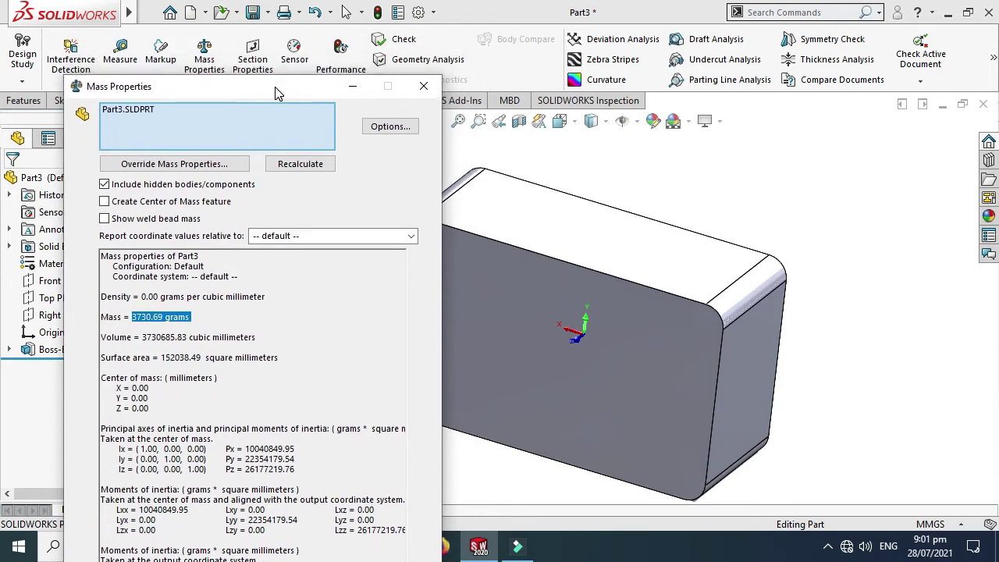
pyautogui.click(423, 87)
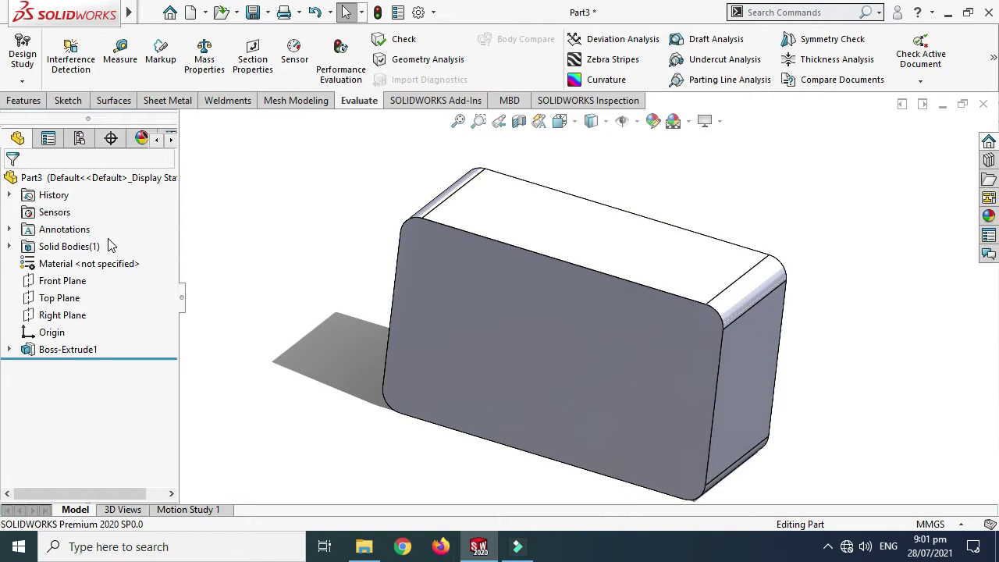
# Compare steel options in the material editor and apply Galvanized Steel to the part
pyautogui.rightClick(72, 265)
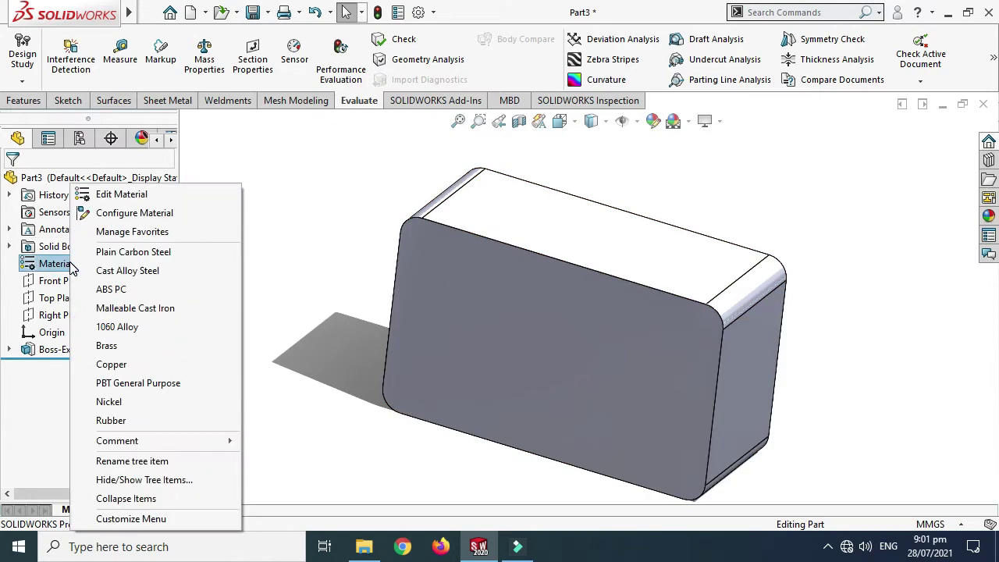
pyautogui.click(107, 196)
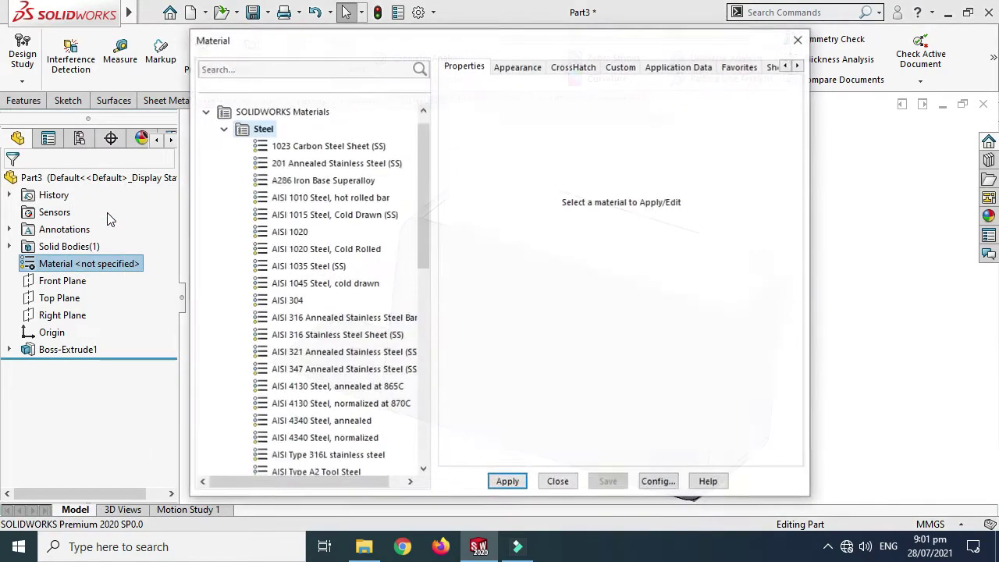
pyautogui.moveTo(421, 180); pyautogui.dragTo(422, 224)
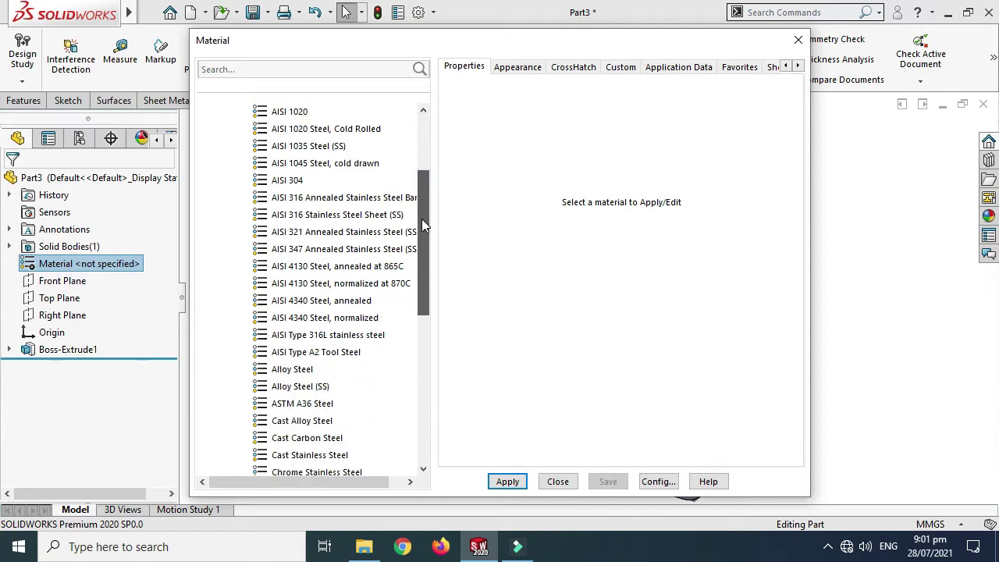
pyautogui.click(331, 339)
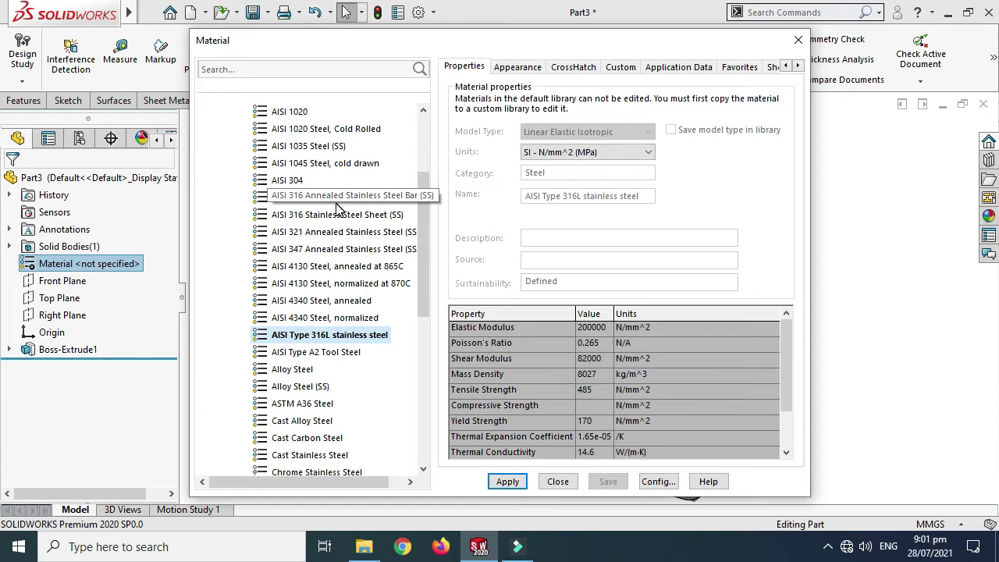
pyautogui.moveTo(423, 183); pyautogui.dragTo(423, 232)
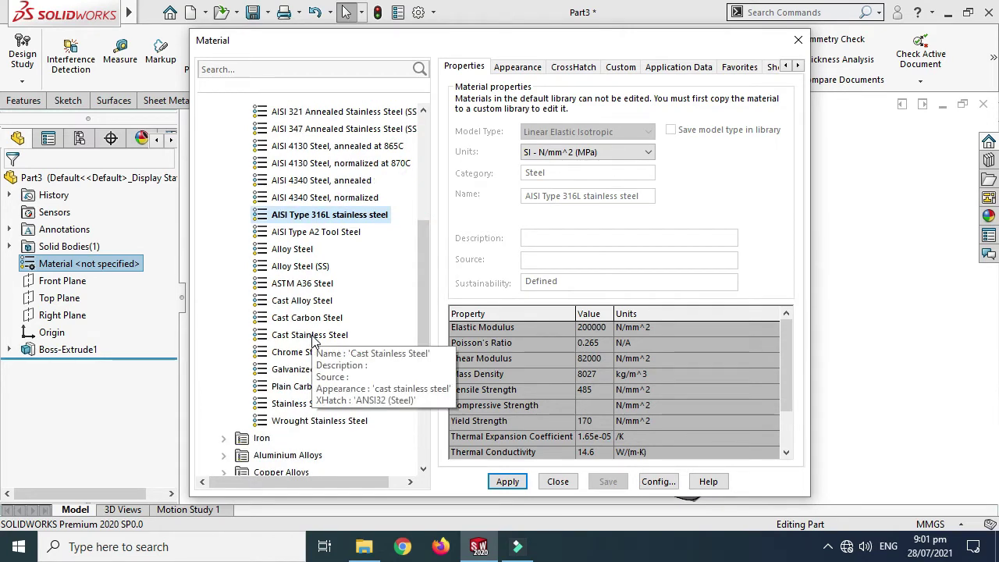
pyautogui.click(313, 336)
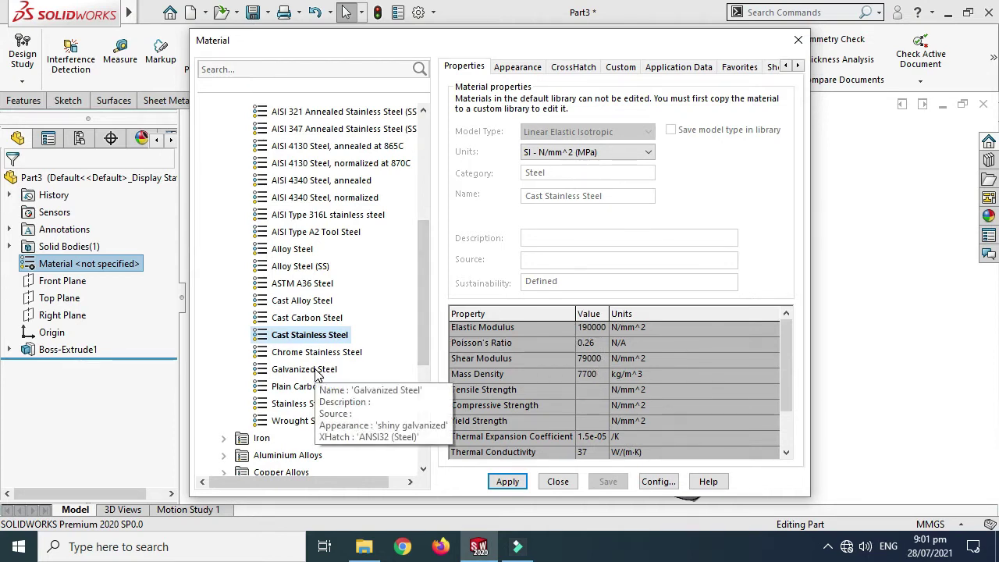
pyautogui.click(314, 371)
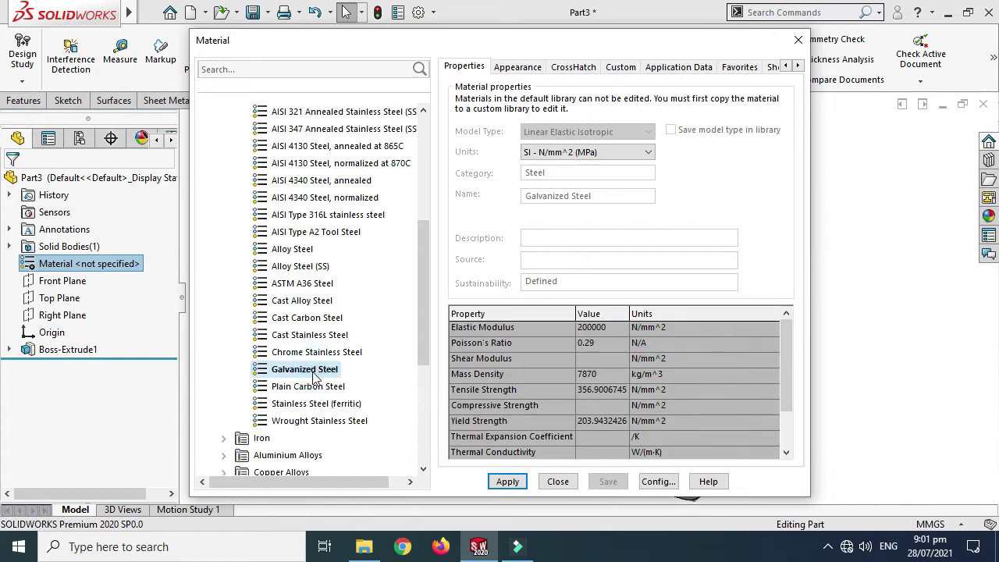
pyautogui.click(511, 481)
pyautogui.click(558, 481)
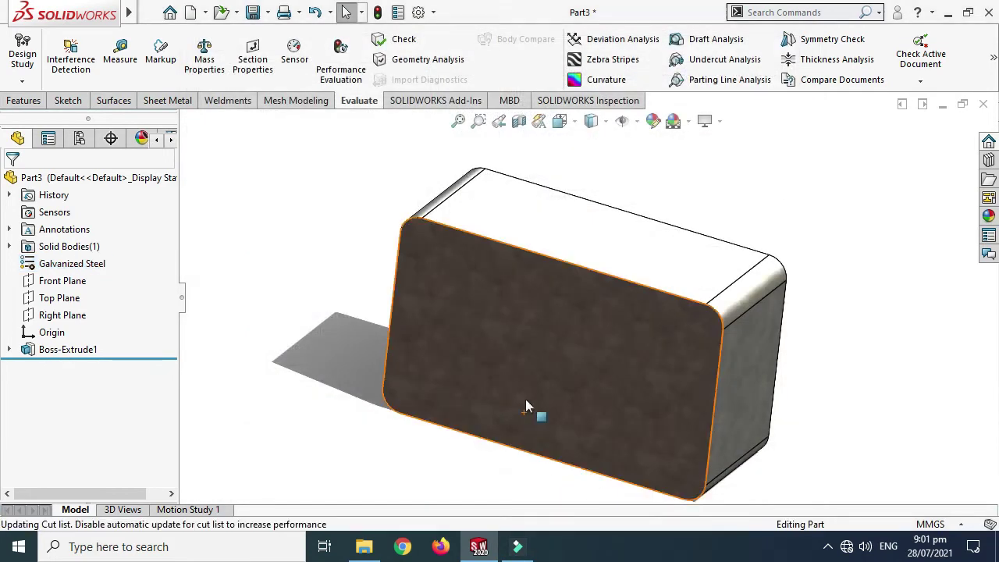
# Rotate the view to see another side of the metallic block
pyautogui.rightClick(787, 162)
pyautogui.click(835, 201)
pyautogui.moveTo(836, 223); pyautogui.dragTo(609, 268)
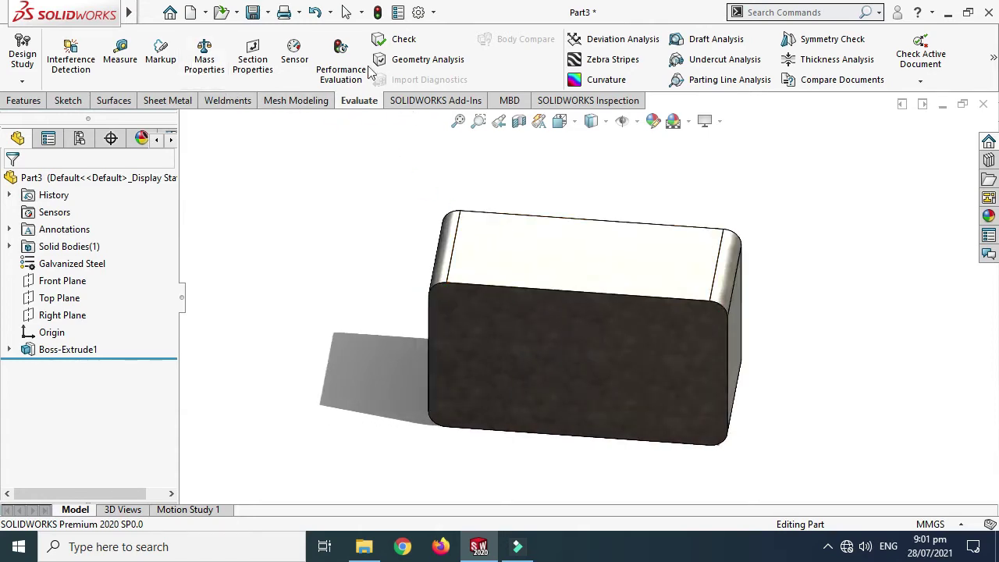
# Open Mass Properties for the galvanized block (29360.50 g) and move the report aside
pyautogui.click(207, 61)
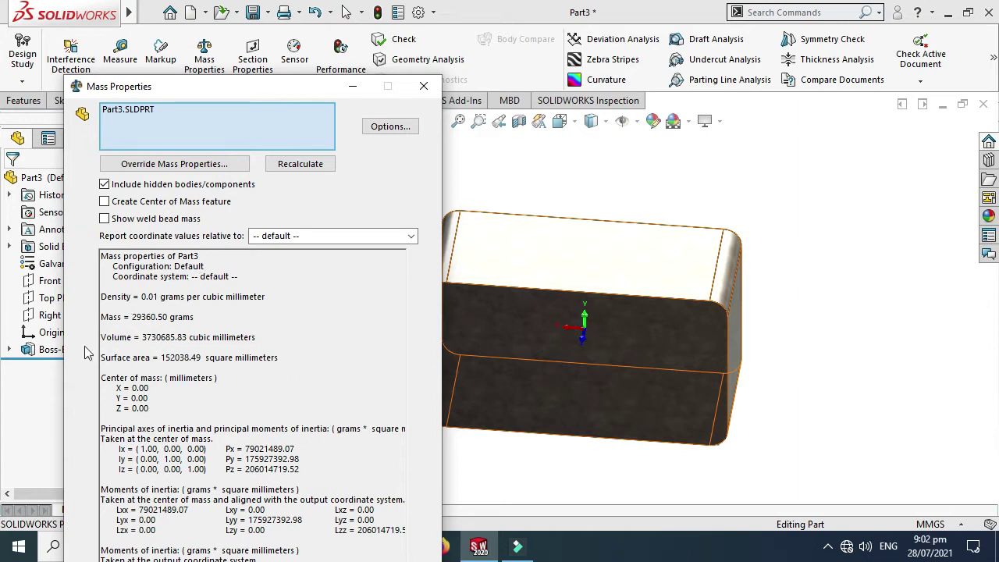
pyautogui.moveTo(224, 87); pyautogui.dragTo(198, 42)
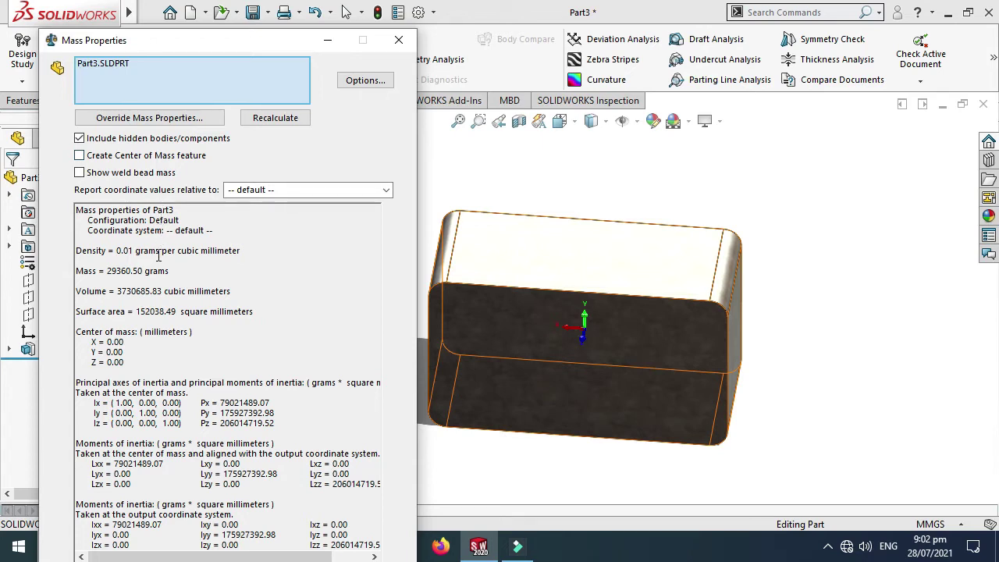
# Use custom mass property units: kilograms for mass and meters^3 for volume
pyautogui.click(361, 80)
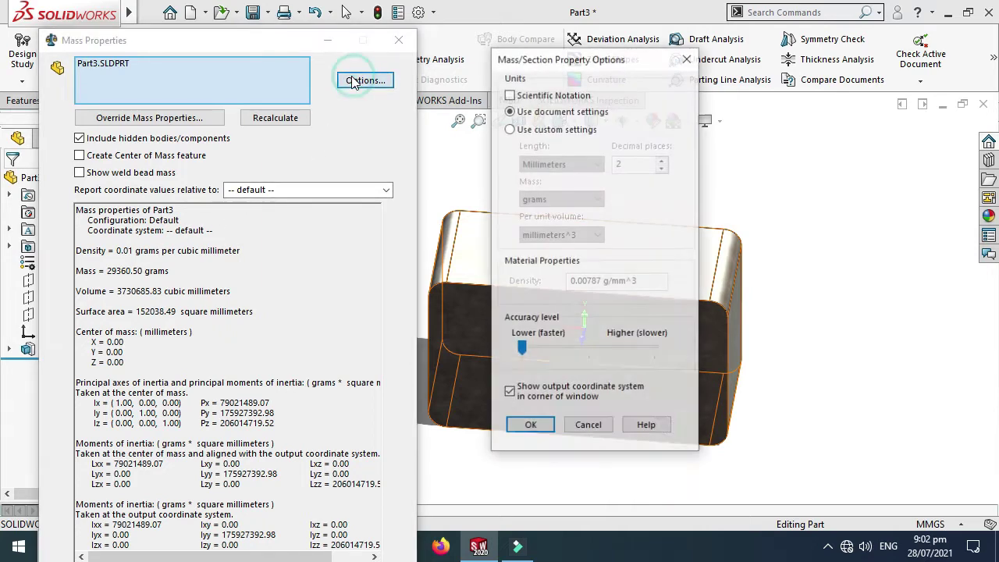
pyautogui.click(546, 130)
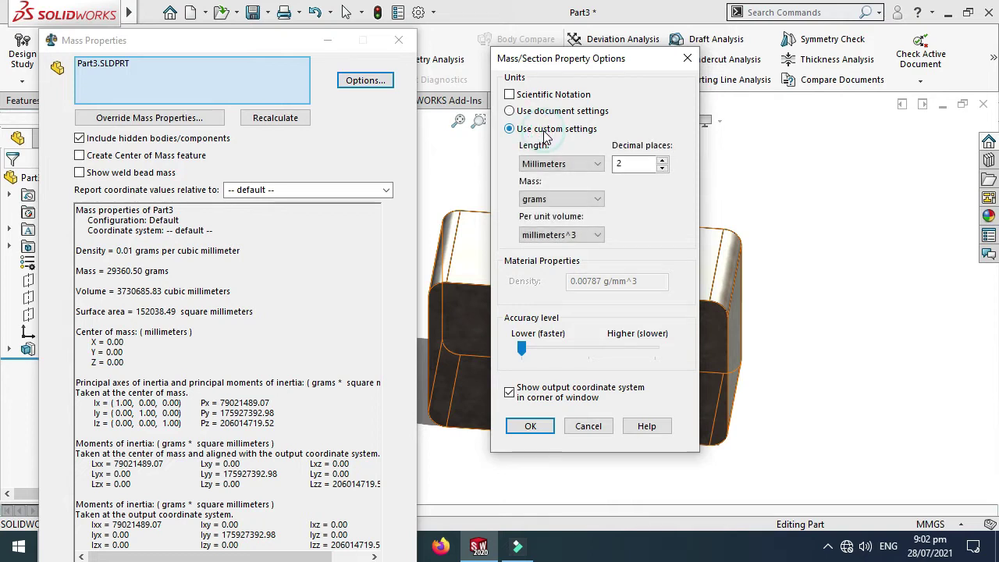
pyautogui.click(563, 200)
pyautogui.click(546, 221)
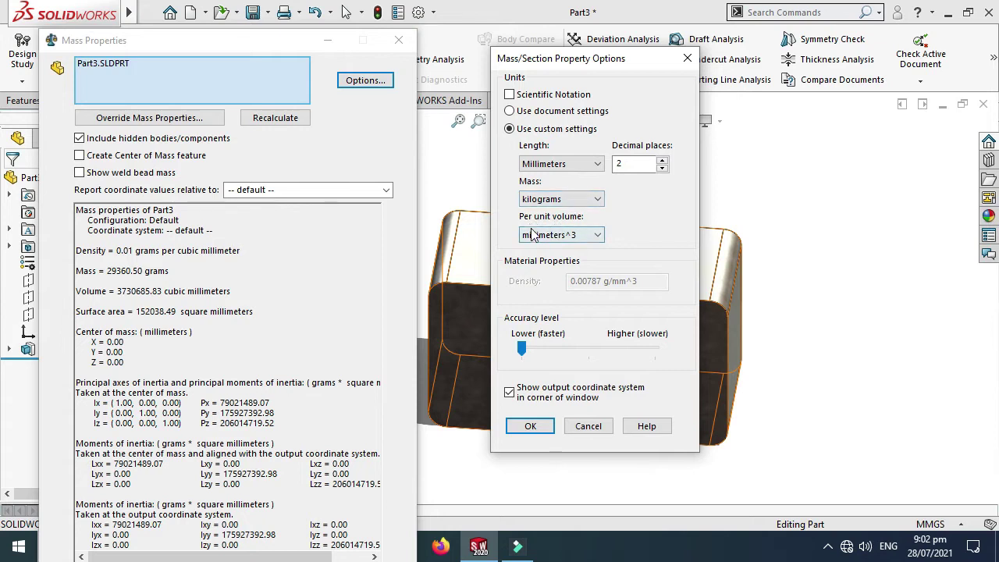
pyautogui.click(540, 235)
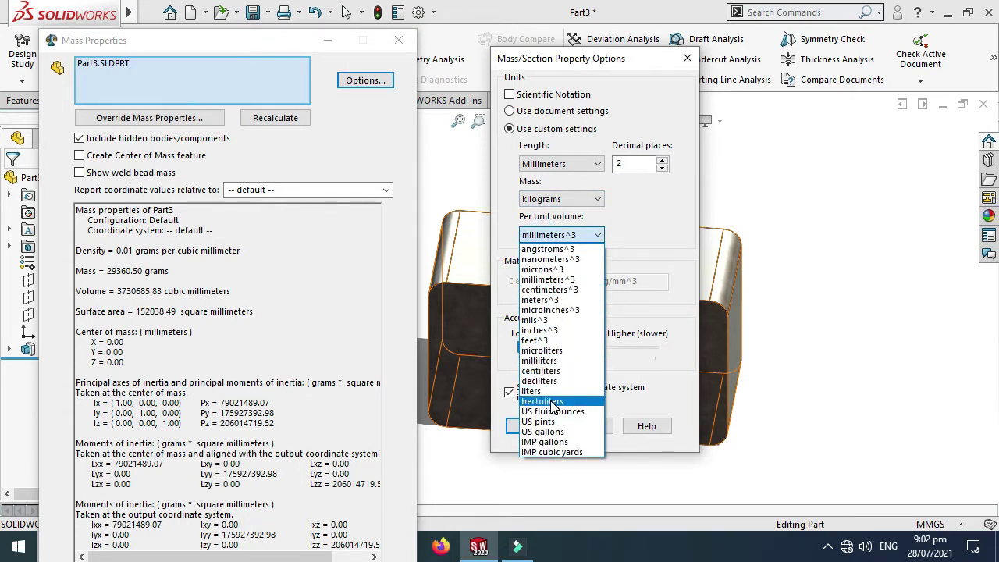
pyautogui.click(543, 300)
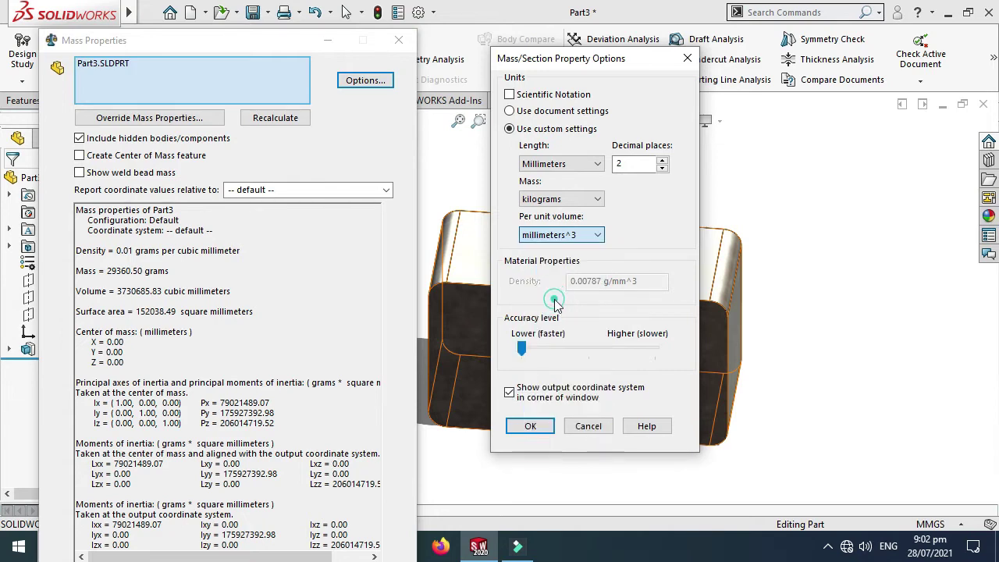
pyautogui.click(530, 426)
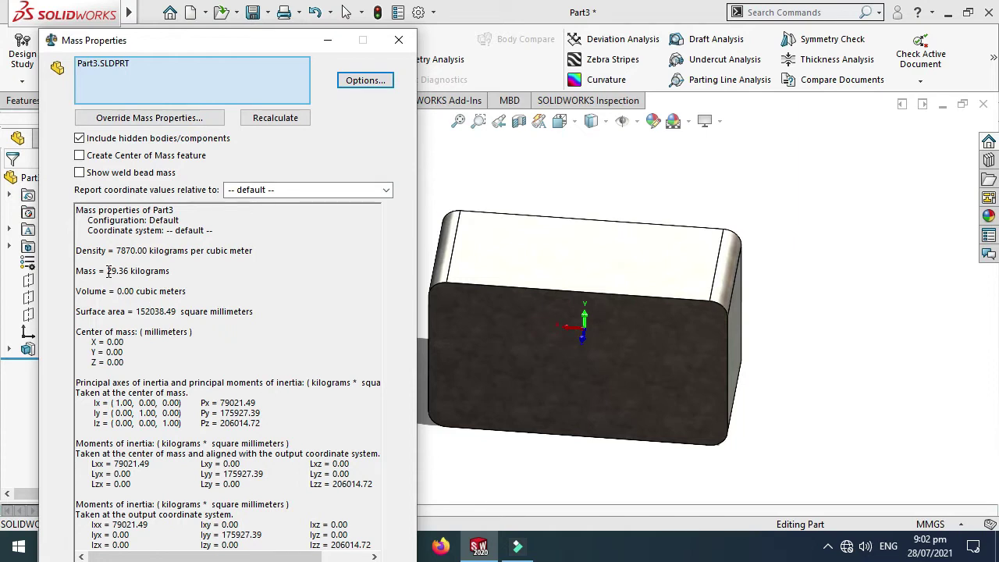
# Highlight the 29.36 kg mass and 7870 density, then close the report
pyautogui.moveTo(108, 270); pyautogui.dragTo(119, 270)
pyautogui.moveTo(141, 269); pyautogui.dragTo(176, 270)
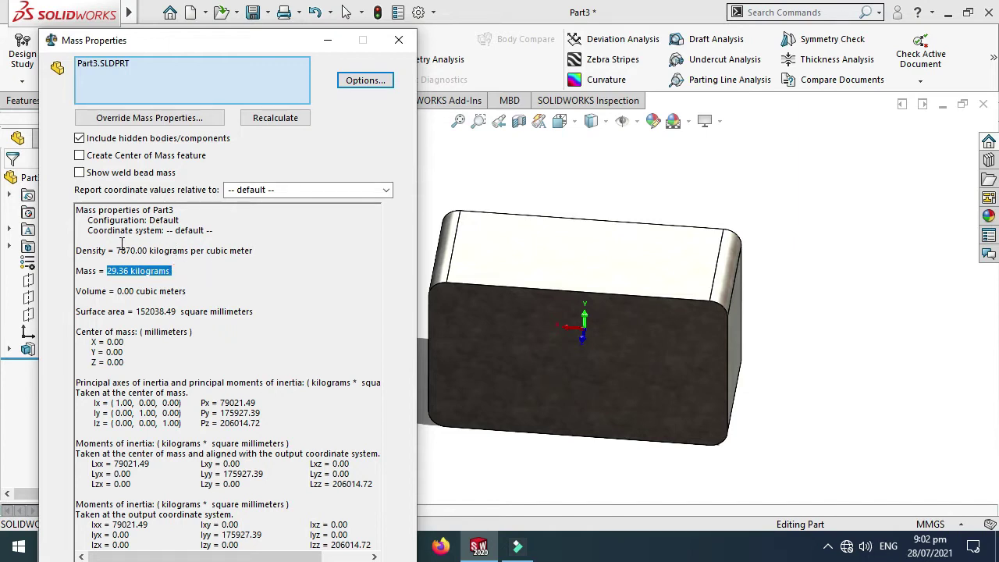
pyautogui.moveTo(117, 244); pyautogui.dragTo(137, 251)
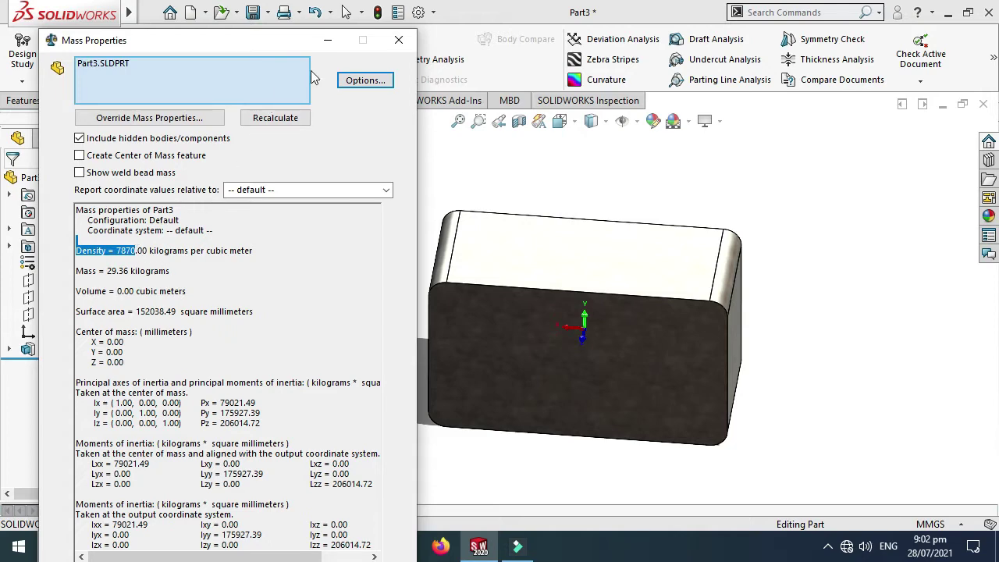
pyautogui.click(398, 40)
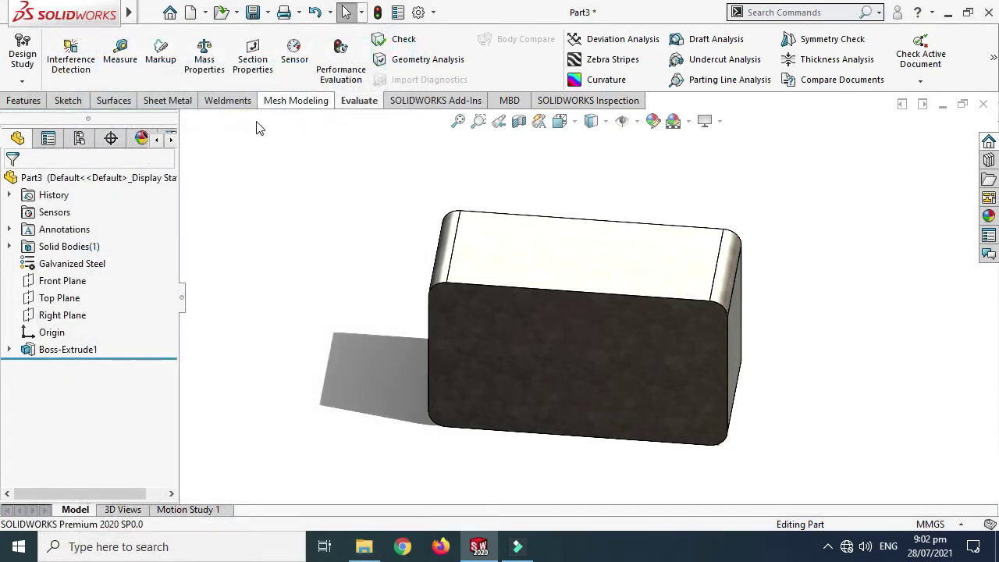
# Replace Galvanized Steel with Oak from the Woods category
pyautogui.rightClick(61, 268)
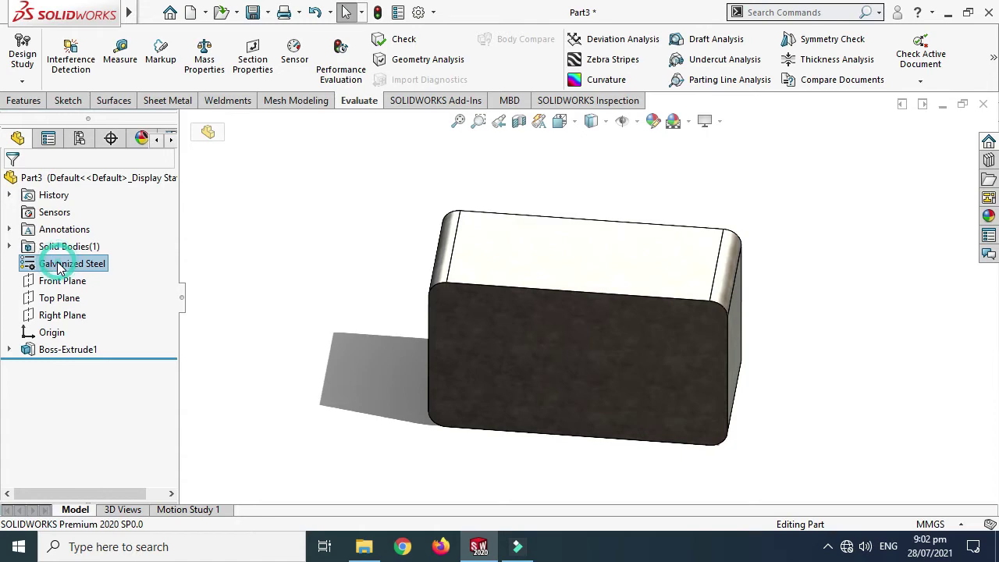
pyautogui.click(83, 173)
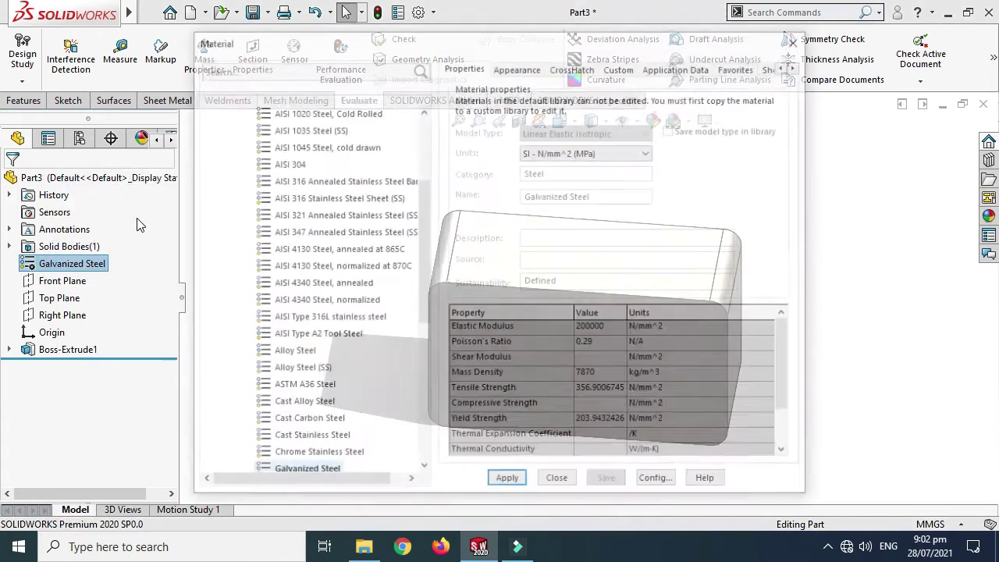
pyautogui.moveTo(422, 195); pyautogui.dragTo(420, 346)
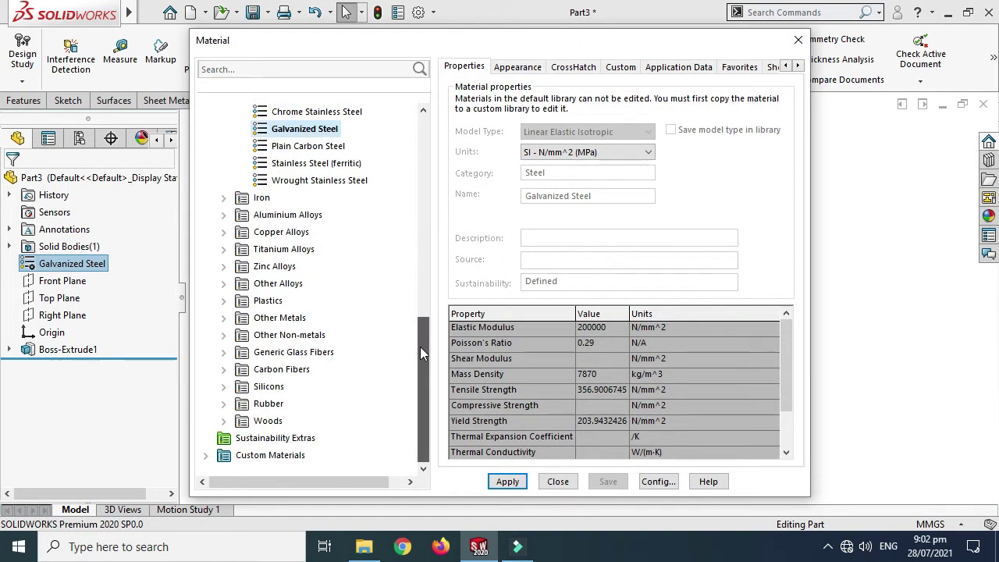
pyautogui.click(224, 421)
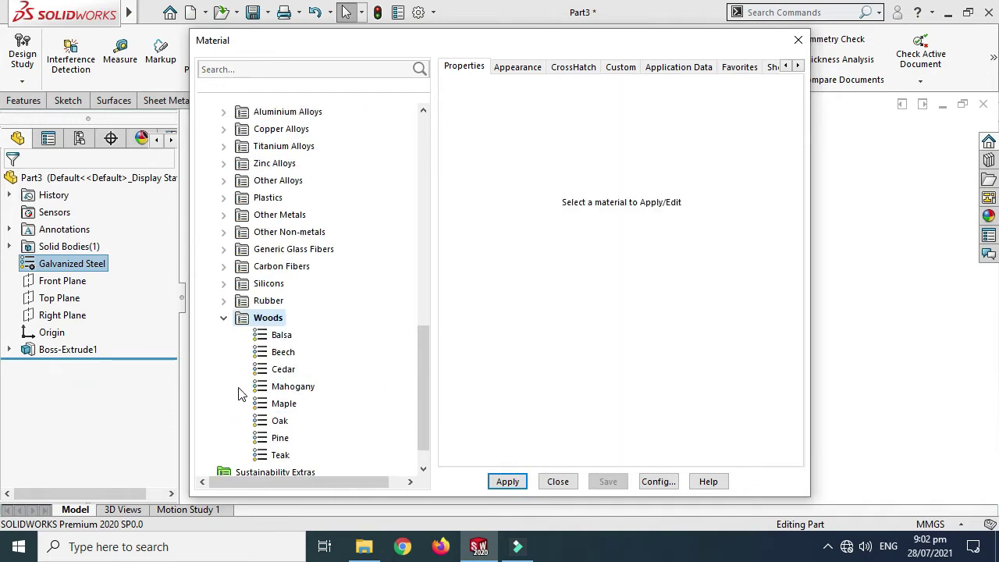
pyautogui.click(279, 420)
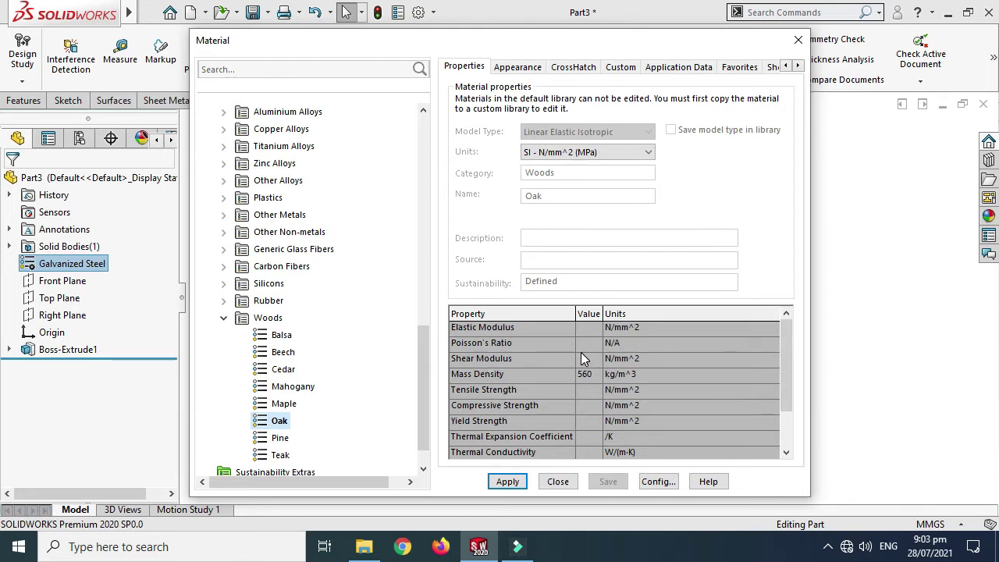
pyautogui.click(508, 482)
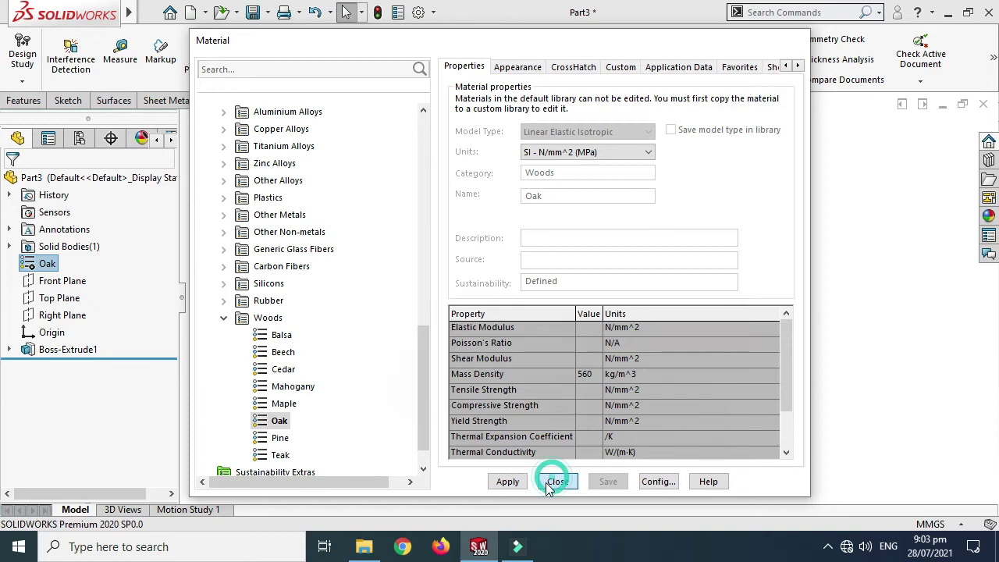
pyautogui.click(557, 482)
# Rotate the view to inspect the wooden block from another angle
pyautogui.rightClick(676, 177)
pyautogui.click(722, 239)
pyautogui.moveTo(710, 234); pyautogui.dragTo(417, 352)
pyautogui.moveTo(754, 281); pyautogui.dragTo(757, 312)
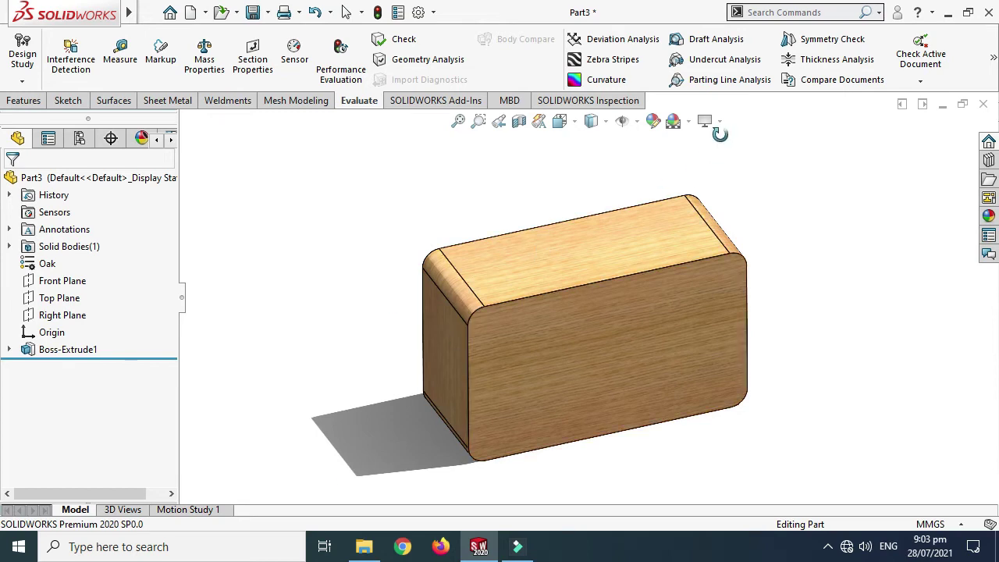
# Turn off Shadows In Shaded Mode and turn the oak block to a new angle
pyautogui.click(718, 125)
pyautogui.click(709, 161)
pyautogui.moveTo(769, 207)
pyautogui.mouseDown()
pyautogui.moveTo(710, 191)
pyautogui.moveTo(718, 307)
pyautogui.moveTo(714, 273)
pyautogui.mouseUp()
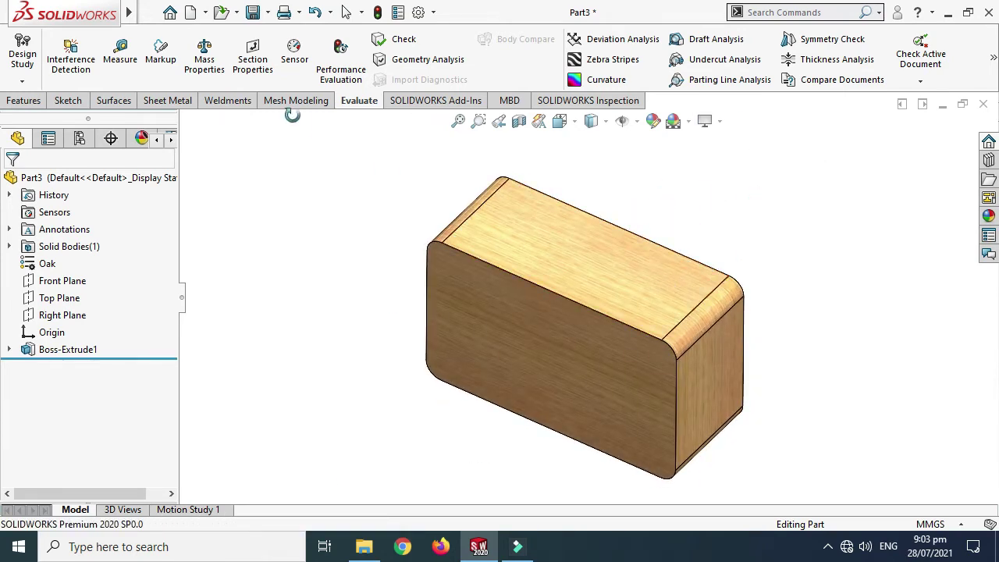
# Check the oak block's mass properties: density 560 kg/m³, mass 2.09 kg
pyautogui.click(215, 61)
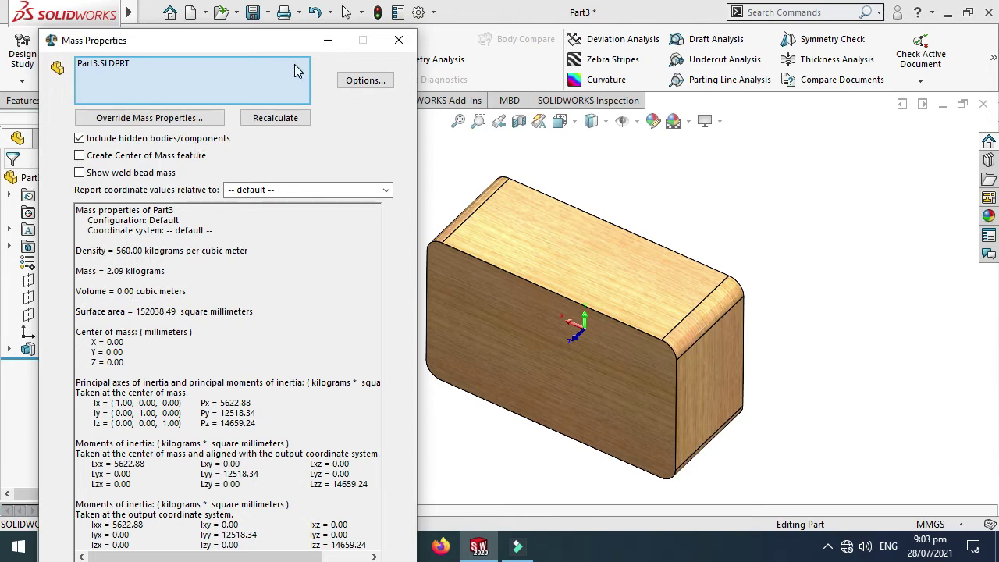
pyautogui.moveTo(298, 49); pyautogui.dragTo(345, 145)
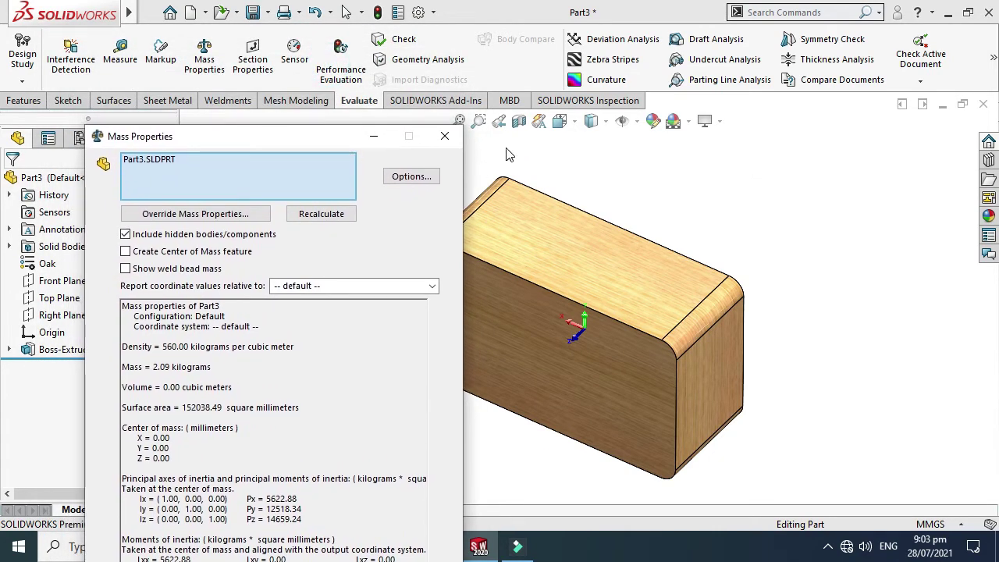
pyautogui.click(445, 136)
# Drag the polished steel appearance from the Metal appearances onto the block
pyautogui.click(987, 217)
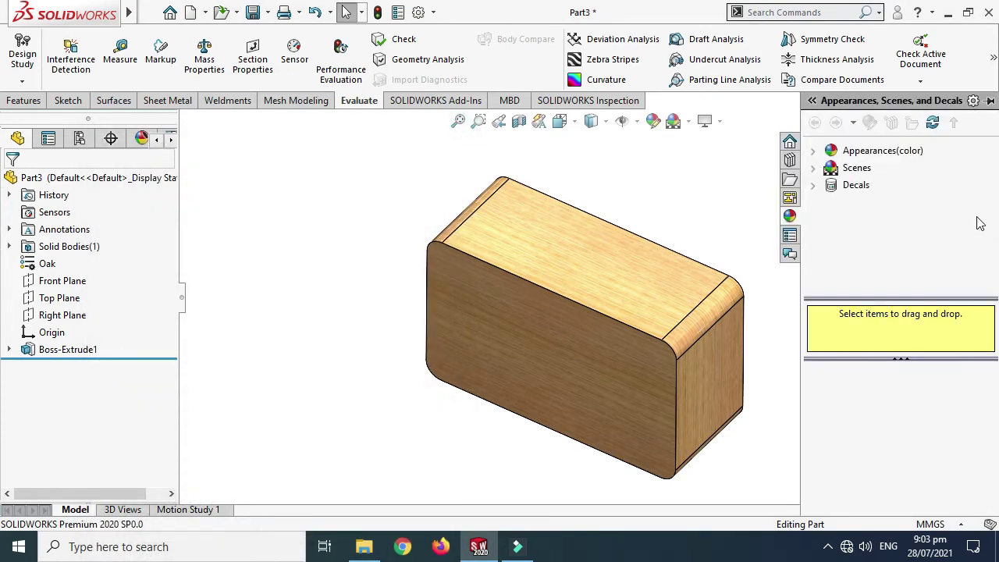
pyautogui.click(813, 151)
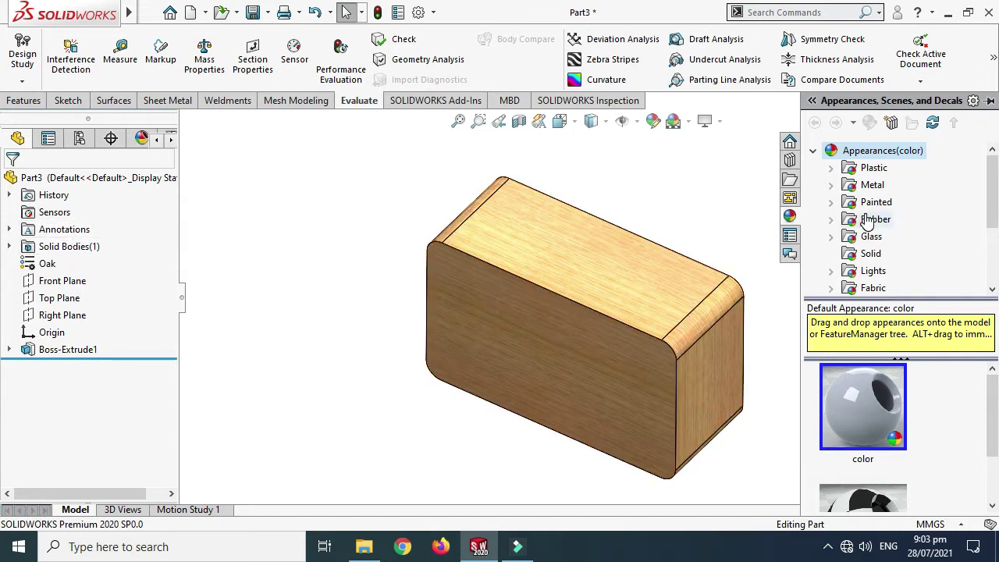
pyautogui.click(871, 185)
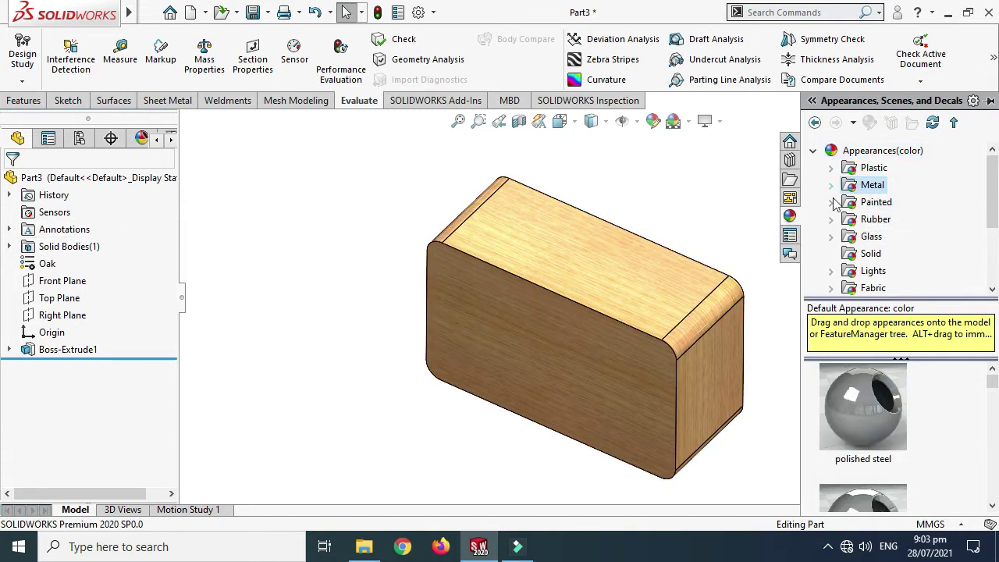
pyautogui.moveTo(838, 417); pyautogui.dragTo(546, 359)
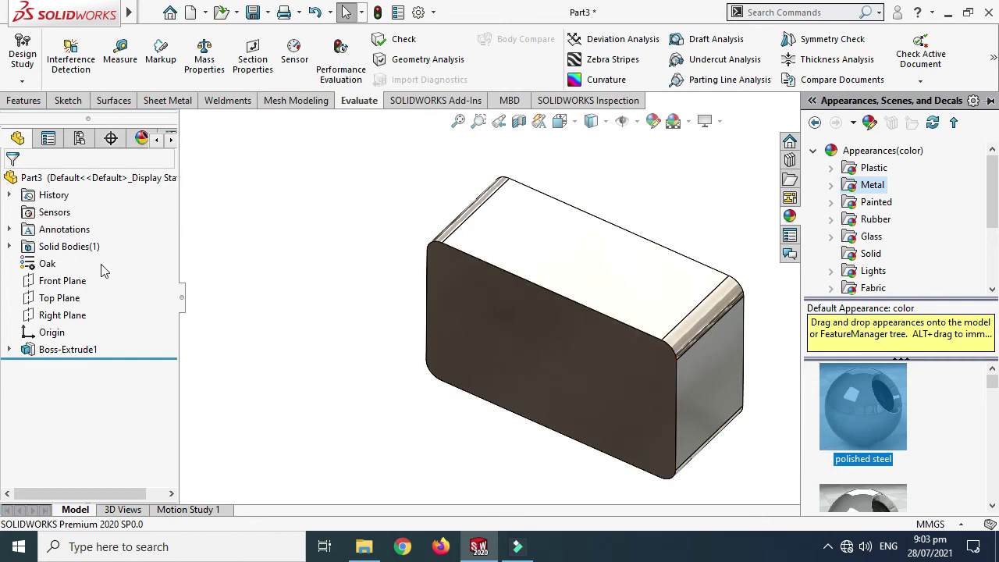
# Remove the Oak material from the part, leaving it unspecified
pyautogui.click(39, 265)
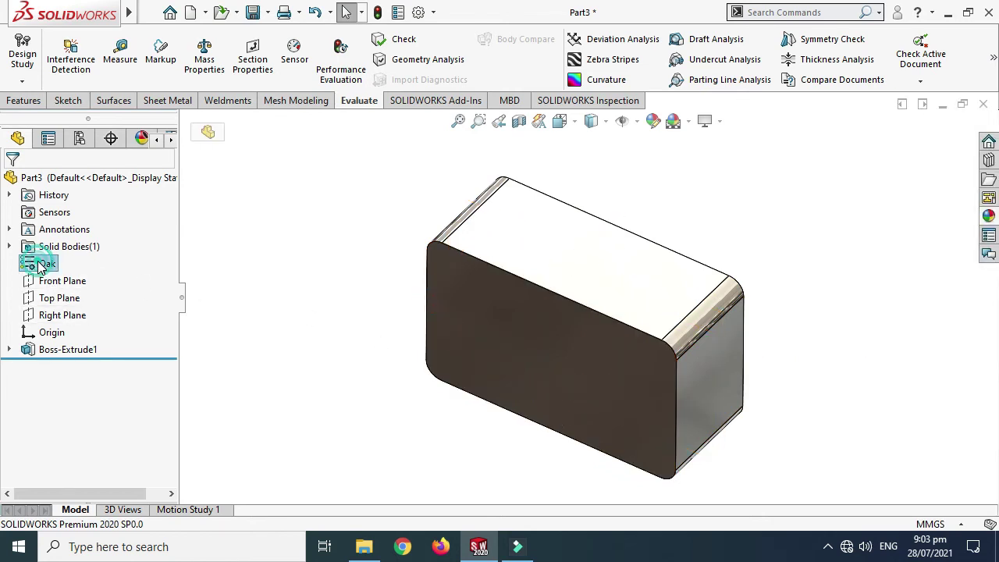
pyautogui.rightClick(39, 266)
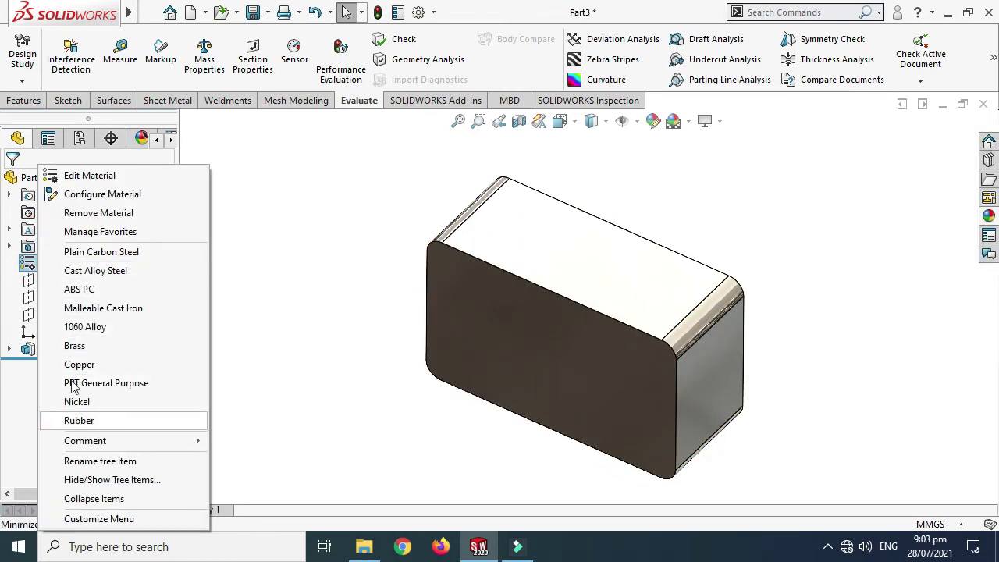
pyautogui.click(78, 217)
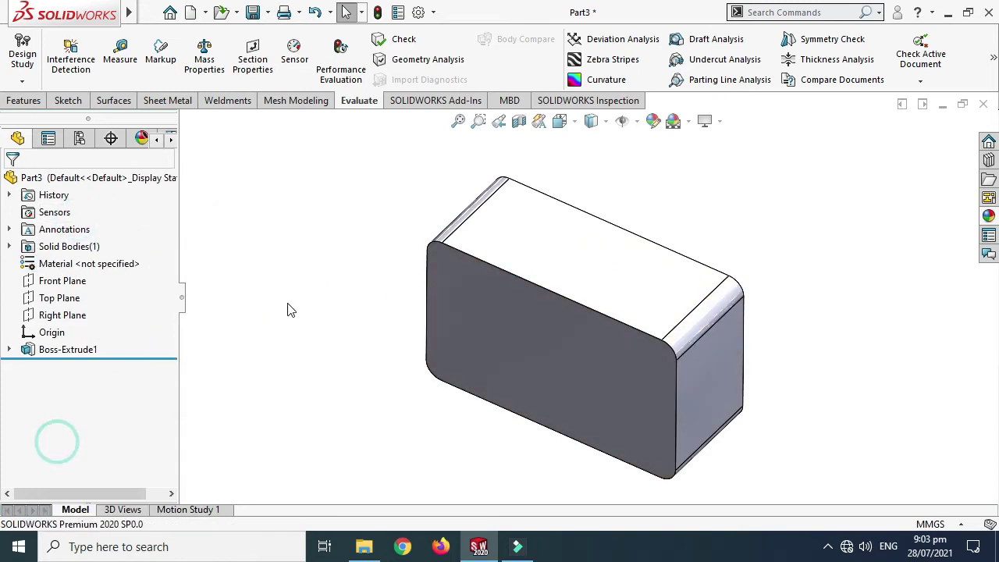
# Reapply polished steel to the block and rotate it to a new angle
pyautogui.click(989, 216)
pyautogui.moveTo(849, 414); pyautogui.dragTo(593, 281)
pyautogui.scroll(-5, 686, 323)
pyautogui.scroll(6, 687, 351)
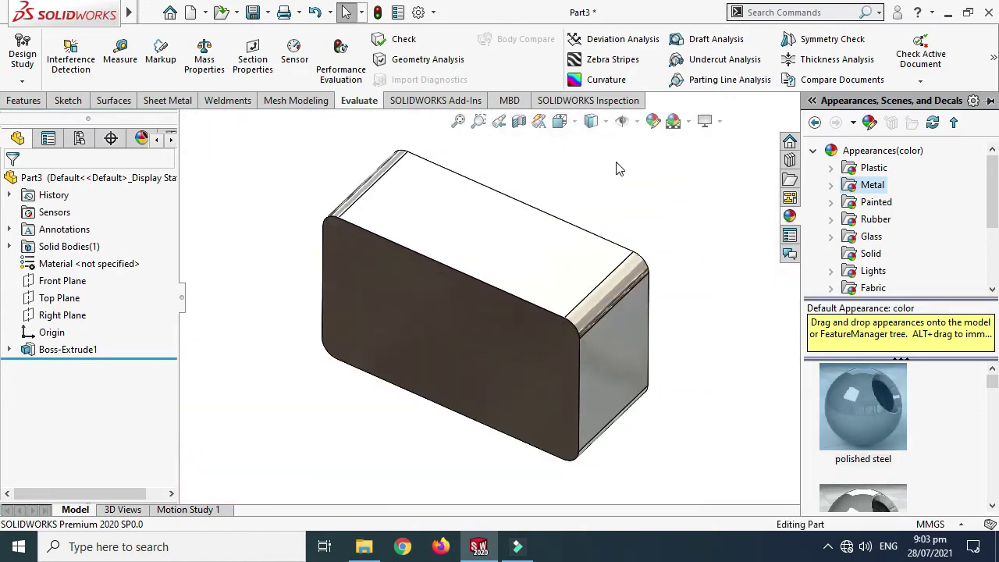
pyautogui.rightClick(616, 169)
pyautogui.click(656, 229)
pyautogui.moveTo(656, 230)
pyautogui.mouseDown()
pyautogui.moveTo(591, 196)
pyautogui.moveTo(557, 245)
pyautogui.moveTo(652, 250)
pyautogui.moveTo(651, 261)
pyautogui.mouseUp()
# Check the material-less block's mass properties: density 1000.00 kg/m³, mass 3.73 kg
pyautogui.click(204, 58)
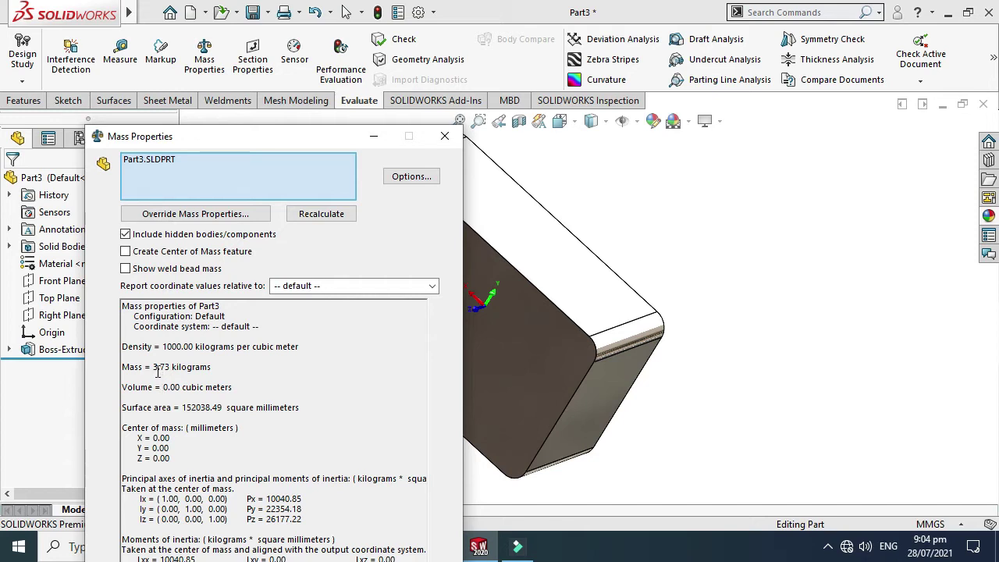
pyautogui.moveTo(162, 347); pyautogui.dragTo(310, 349)
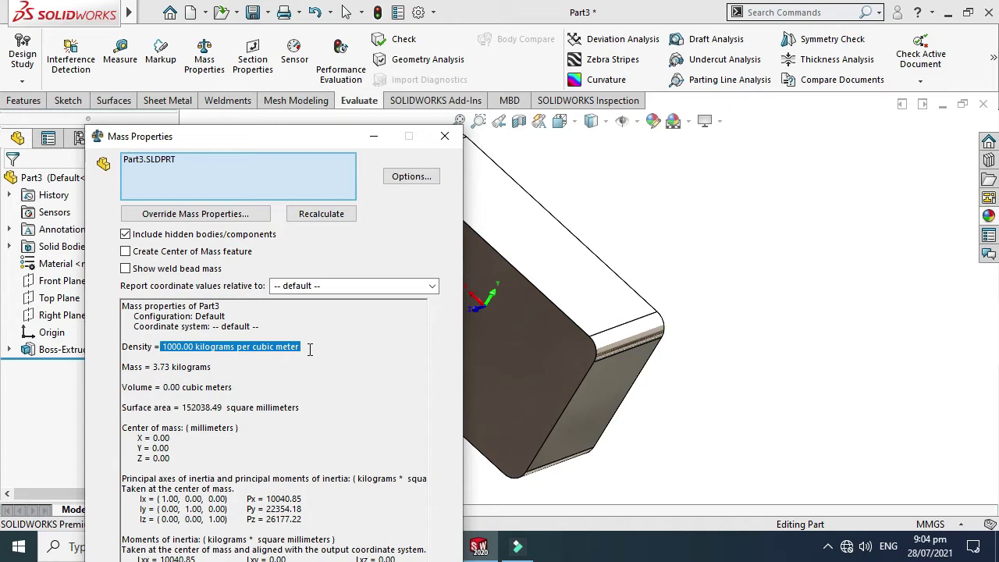
pyautogui.click(315, 376)
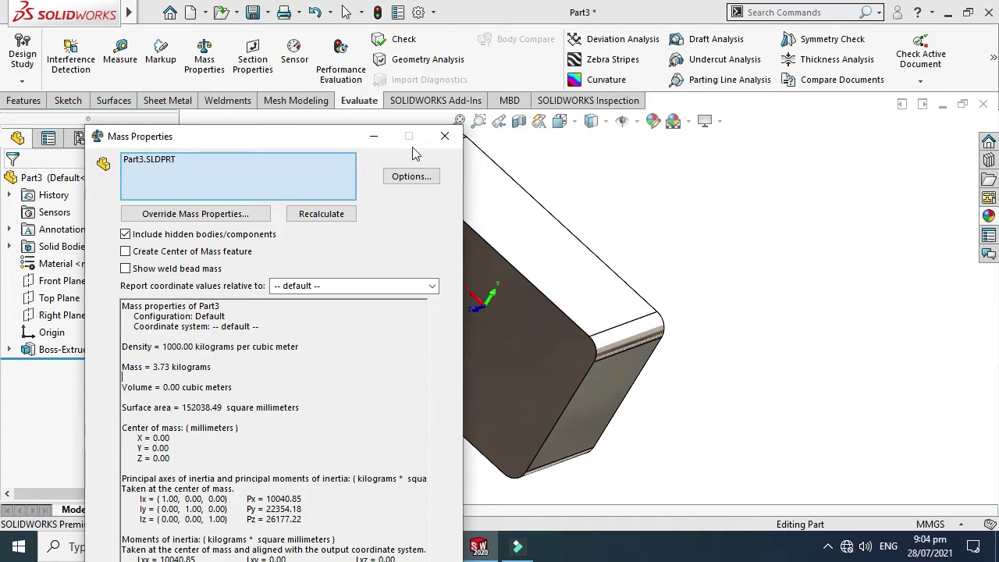
pyautogui.click(444, 136)
pyautogui.rightClick(321, 195)
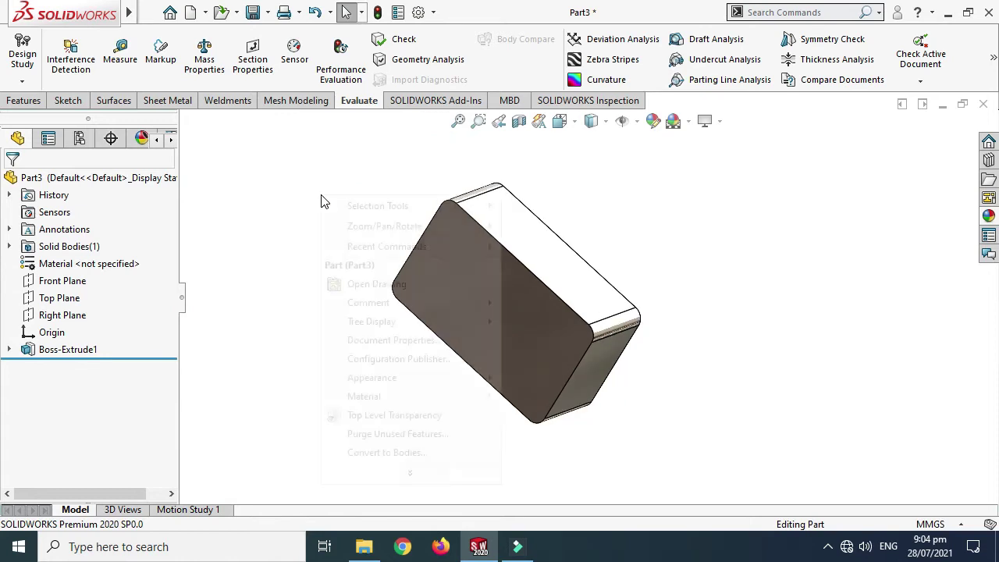
# Rotate the block to a new orientation
pyautogui.moveTo(393, 226)
pyautogui.click(551, 300)
pyautogui.moveTo(551, 300); pyautogui.dragTo(469, 274)
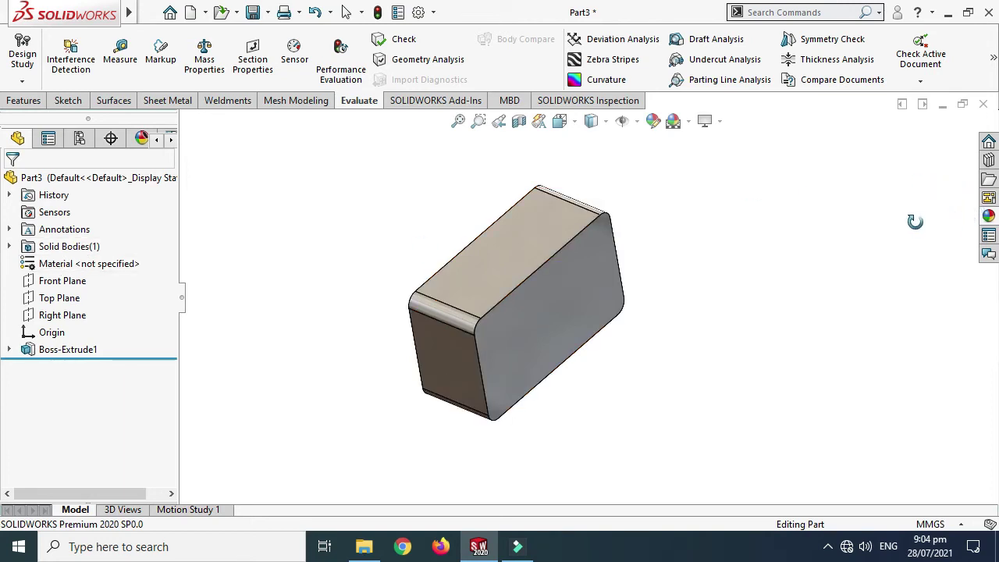
pyautogui.moveTo(526, 296); pyautogui.dragTo(462, 286)
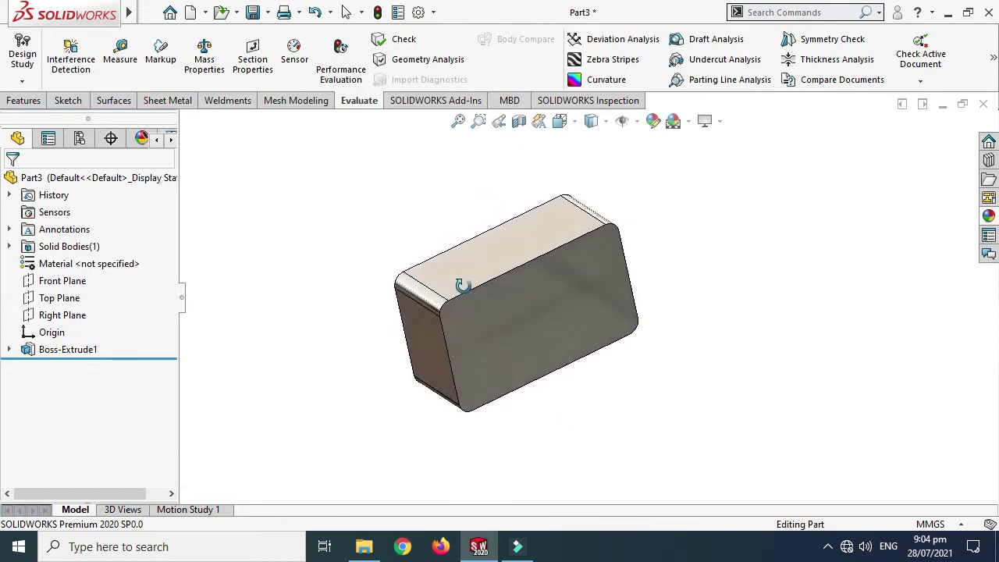
# Try the polished aluminum appearance, then give the block polished brass
pyautogui.click(989, 216)
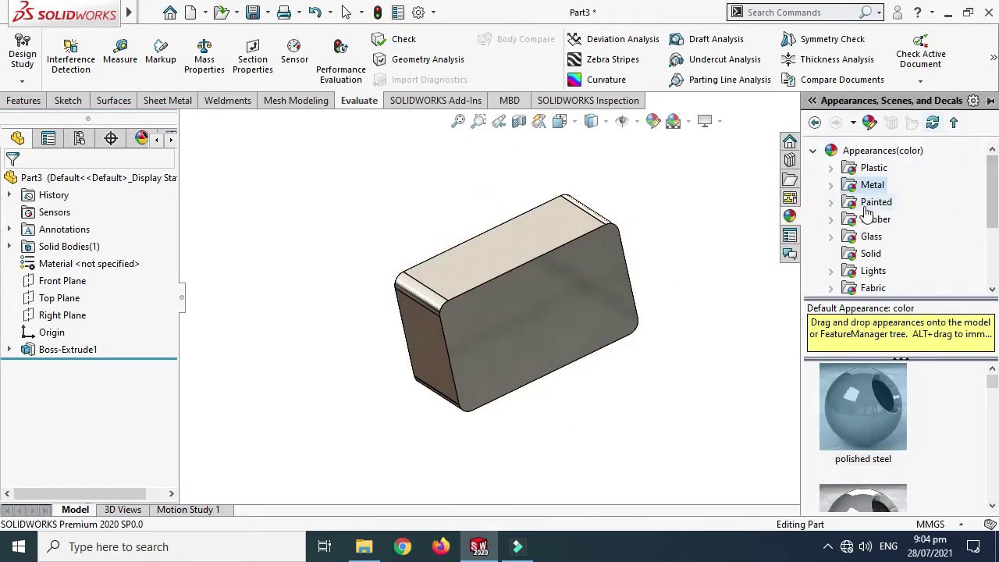
pyautogui.scroll(-3, 844, 370)
pyautogui.doubleClick(863, 473)
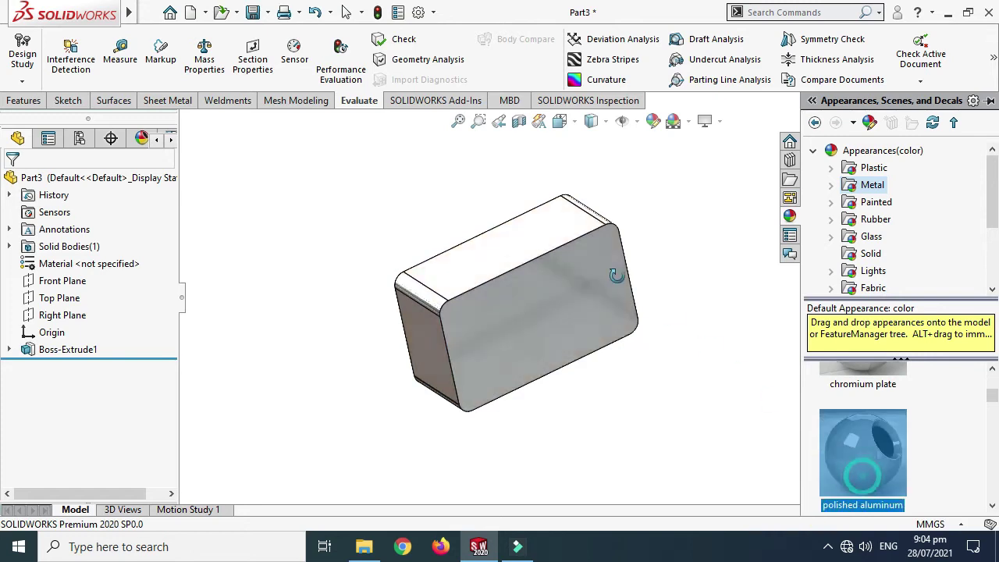
pyautogui.scroll(-3, 862, 437)
pyautogui.doubleClick(863, 367)
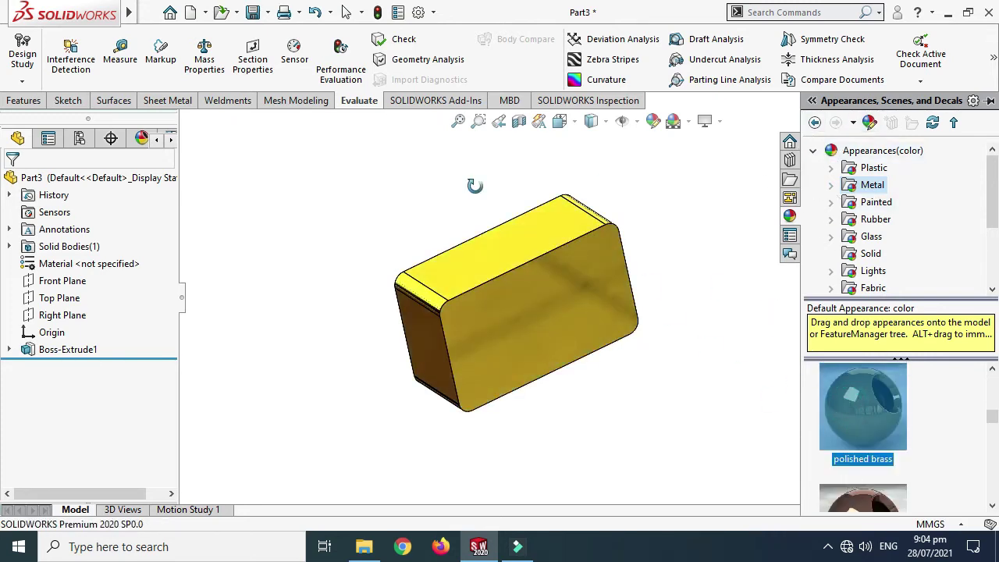
# Assign Copper as the block's material
pyautogui.click(56, 267)
pyautogui.rightClick(63, 264)
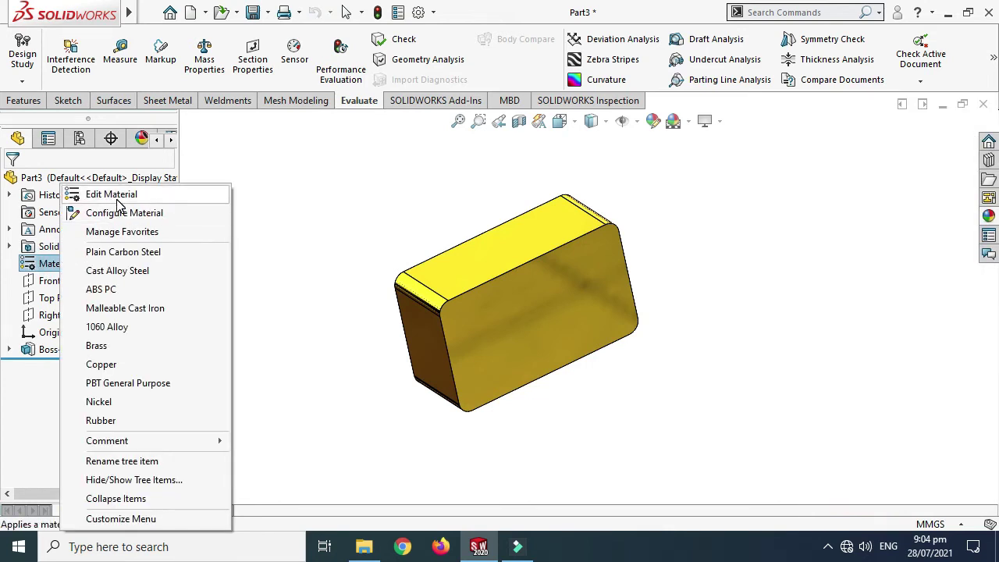
pyautogui.click(105, 364)
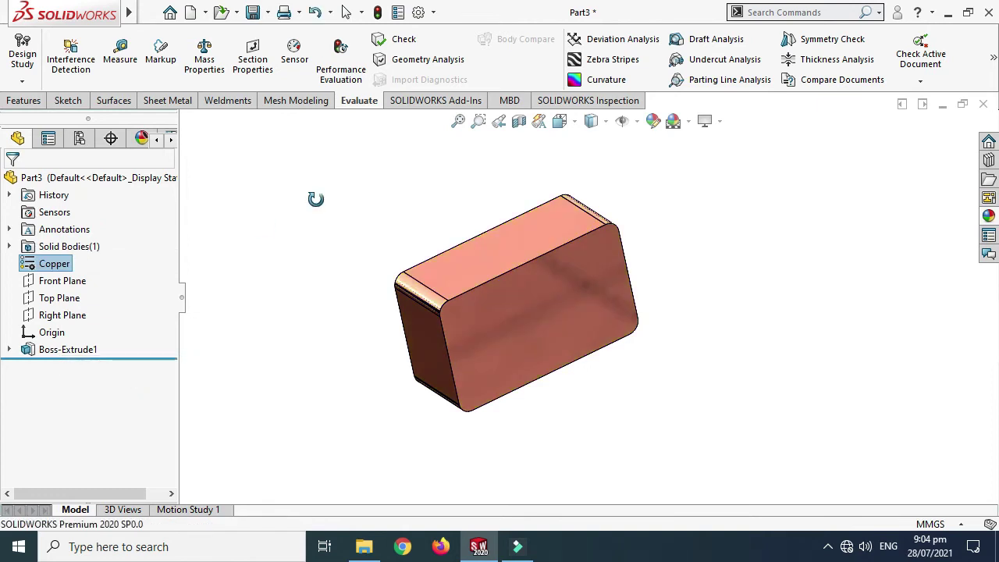
# Check the copper block's mass properties: density 8900 kg/m³, mass 33.20 kg
pyautogui.click(206, 62)
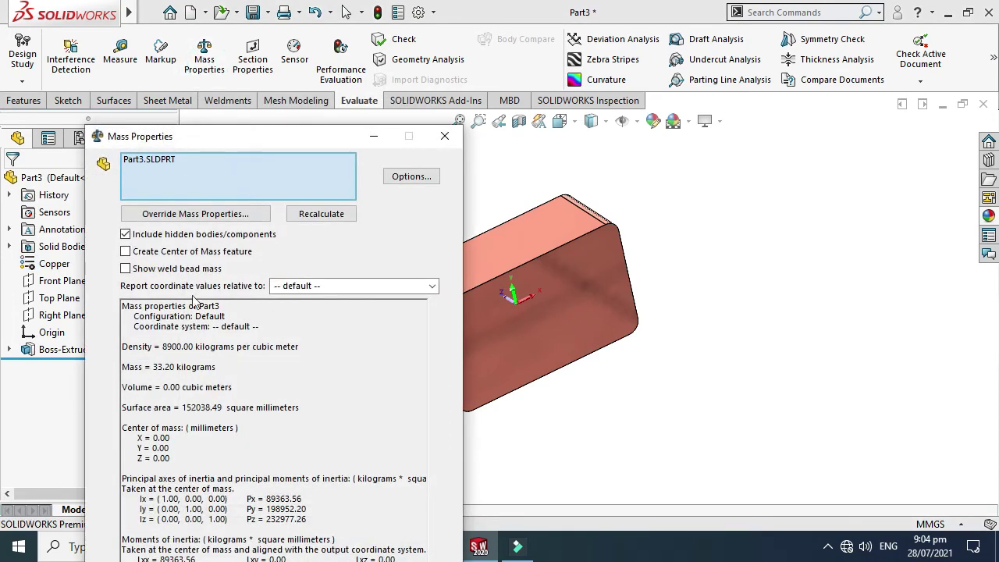
pyautogui.moveTo(154, 366); pyautogui.dragTo(208, 362)
pyautogui.click(245, 366)
pyautogui.moveTo(155, 367); pyautogui.dragTo(171, 367)
pyautogui.moveTo(310, 138); pyautogui.dragTo(283, 42)
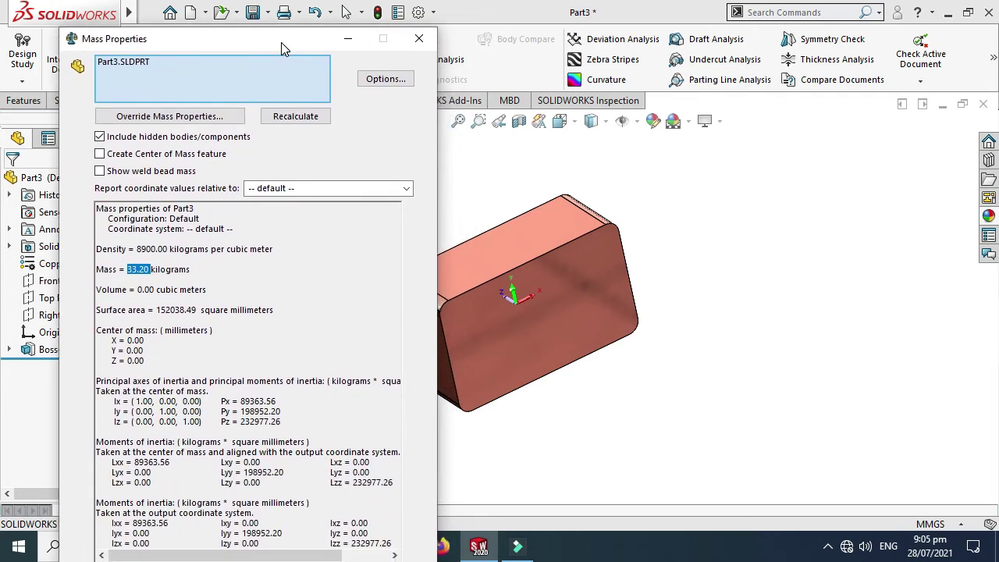
pyautogui.click(419, 38)
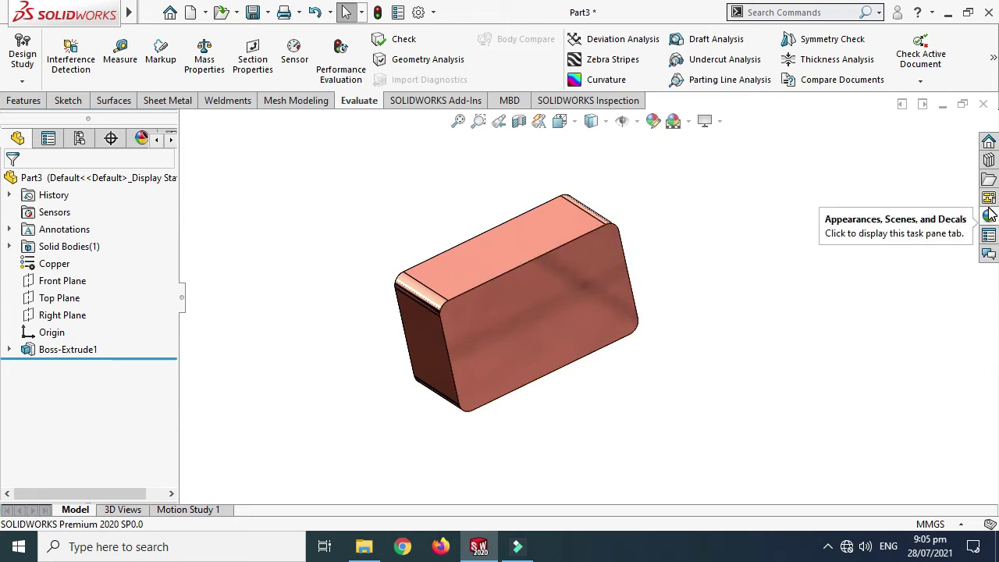
# Rotate the copper block through several orientations with Rotate View
pyautogui.rightClick(326, 194)
pyautogui.moveTo(382, 220)
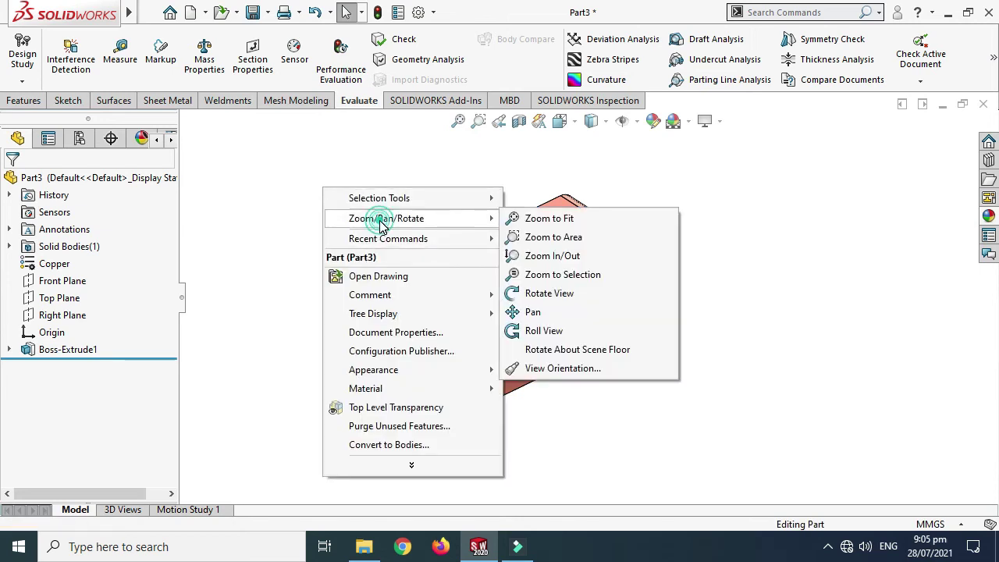
pyautogui.click(544, 293)
pyautogui.moveTo(457, 234); pyautogui.dragTo(593, 176)
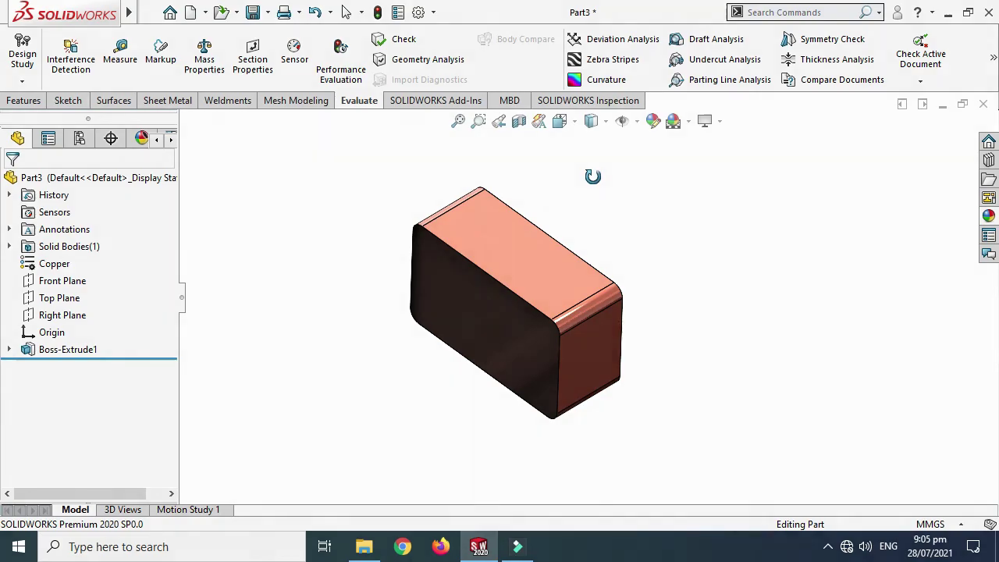